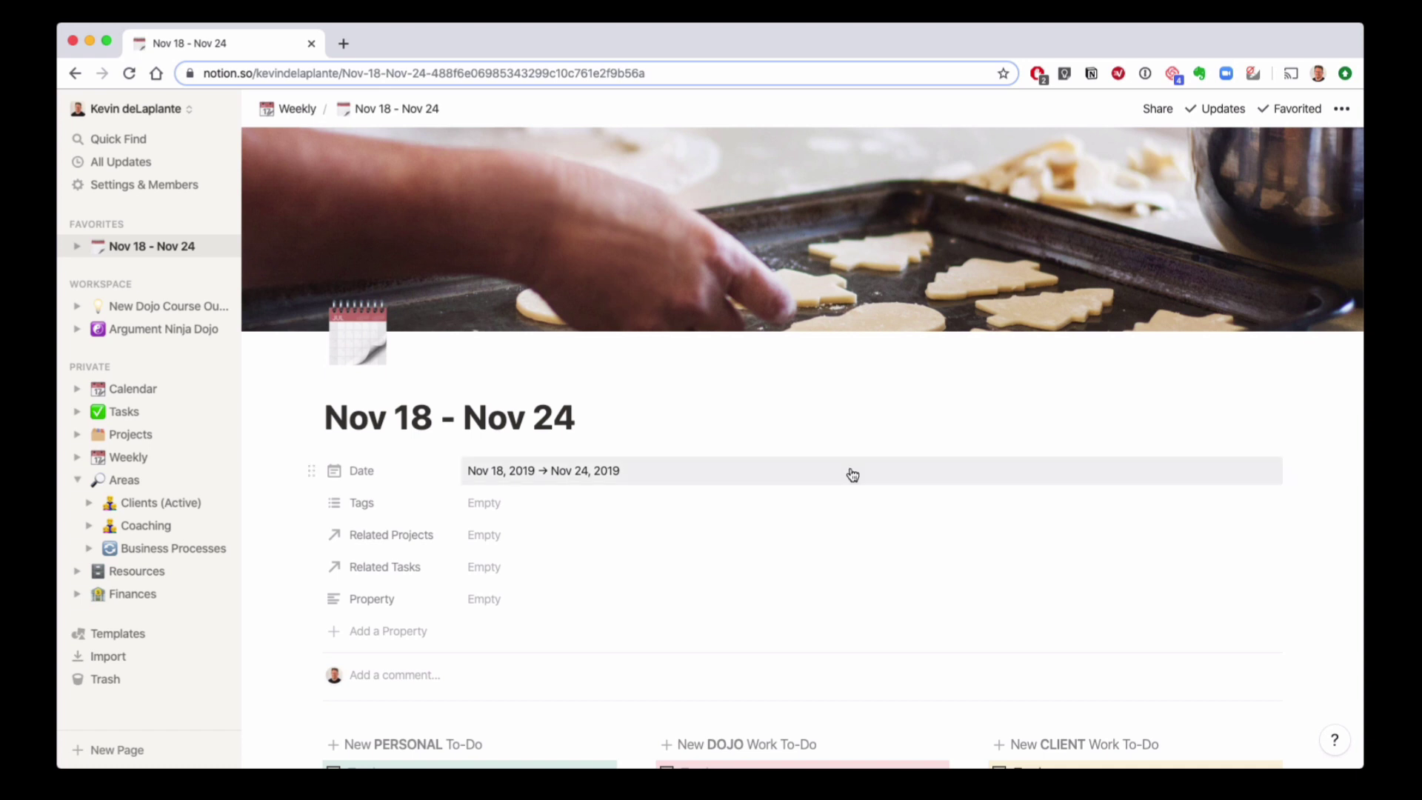
Step: Bring the incognito Chrome window on screen, browse notion.so, then view YouTube's 'notion app' results
left_click(292, 72)
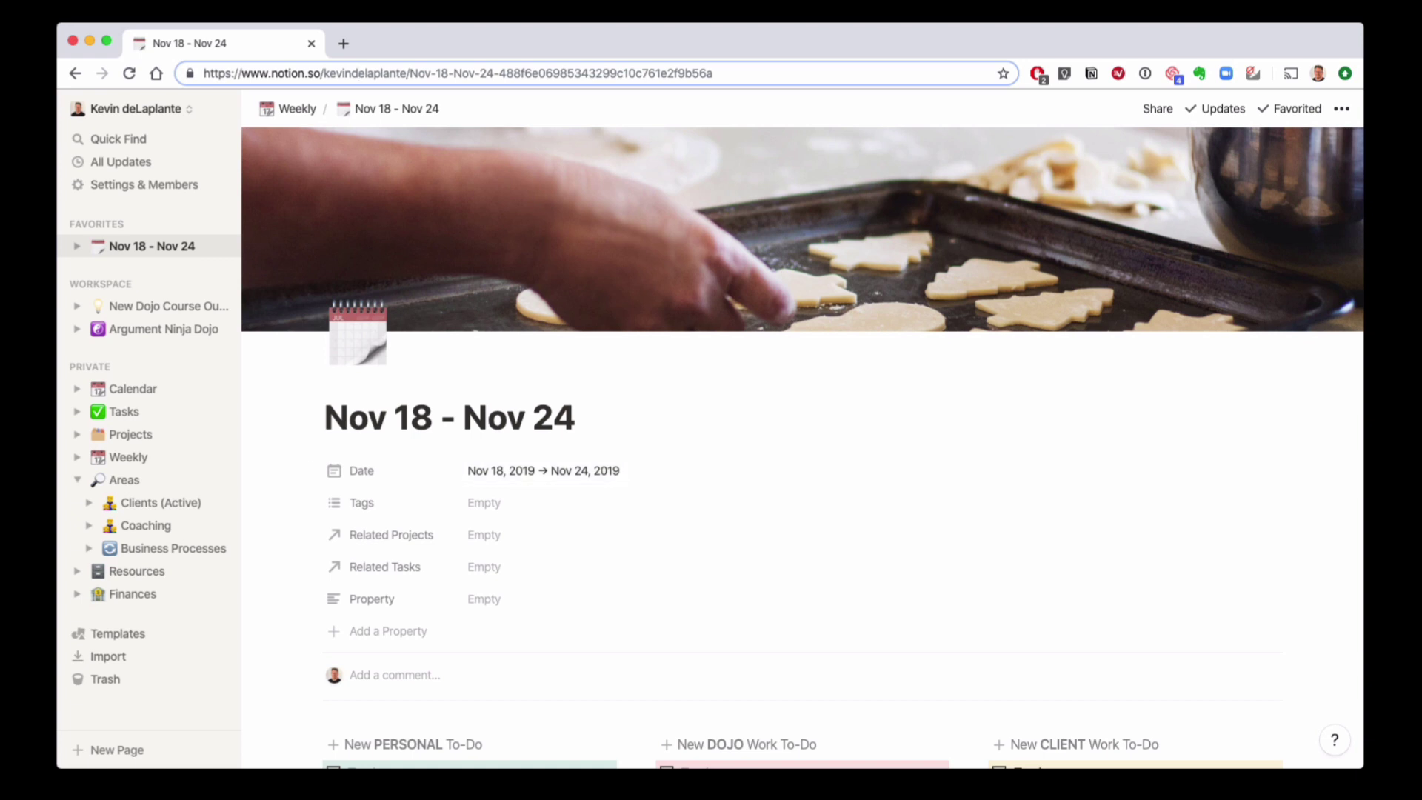
left_click_drag(1421, 44, 1291, 11)
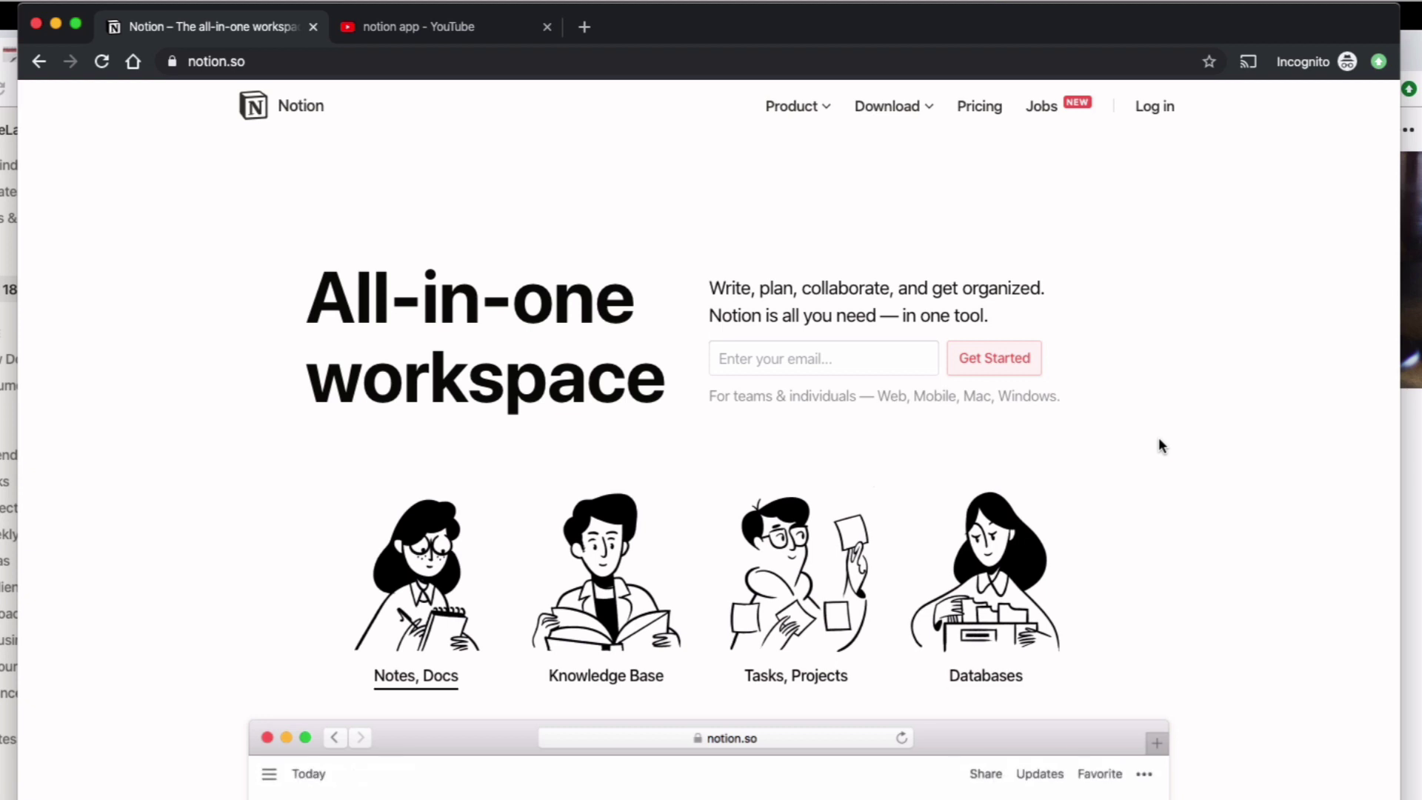
scroll(1158, 436, "down", 5)
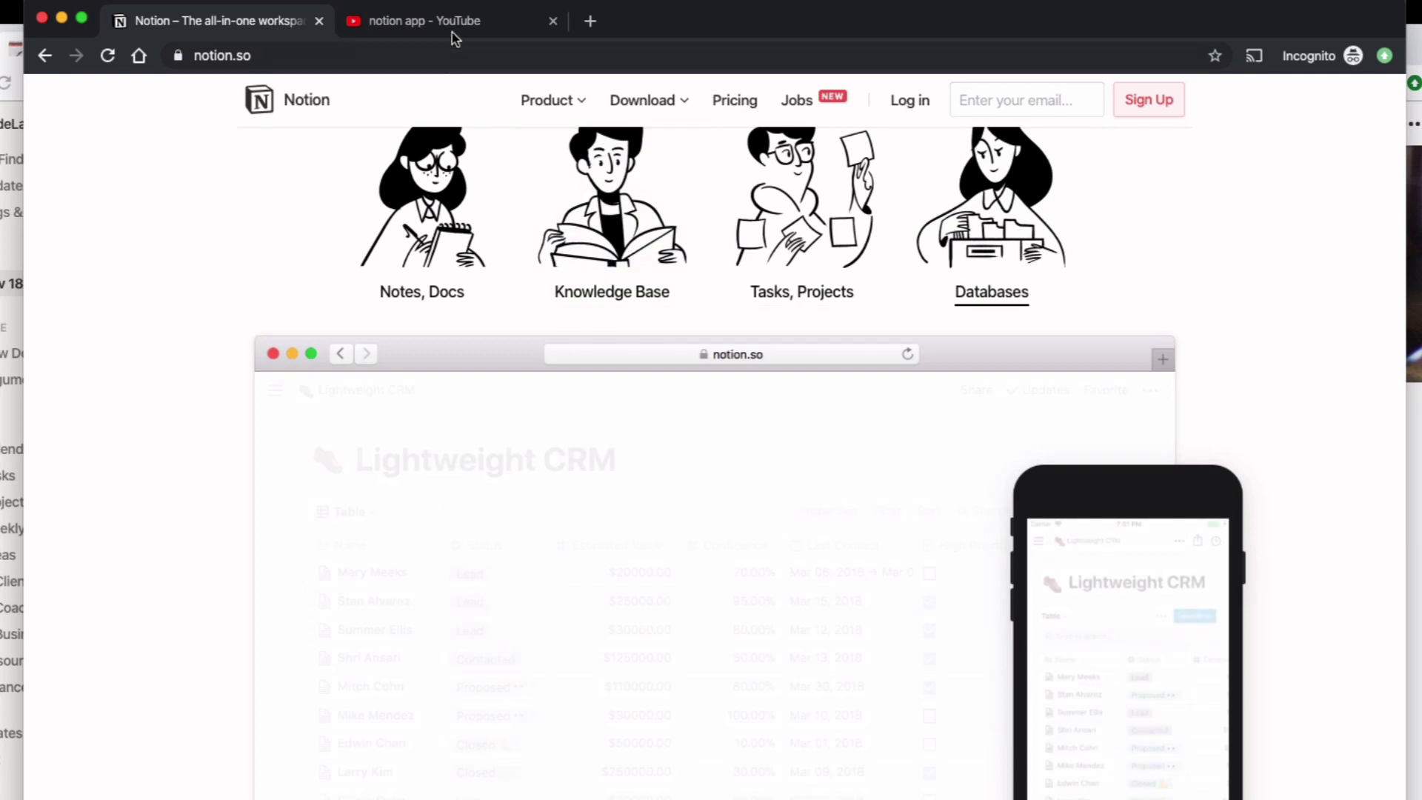
left_click(454, 23)
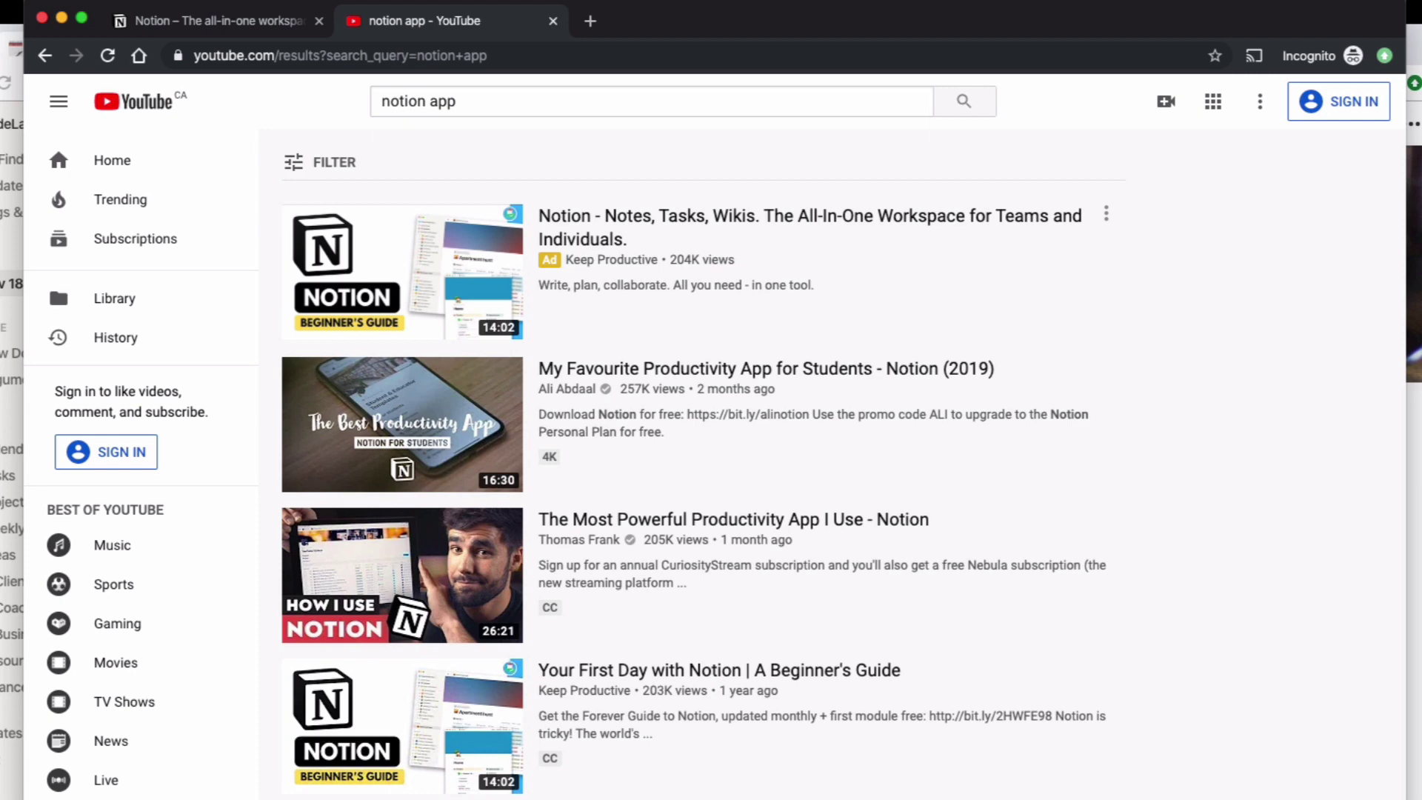
Step: Scroll through the YouTube 'notion app' results, then move that window aside to reveal Notion
scroll(814, 363, "down", 5)
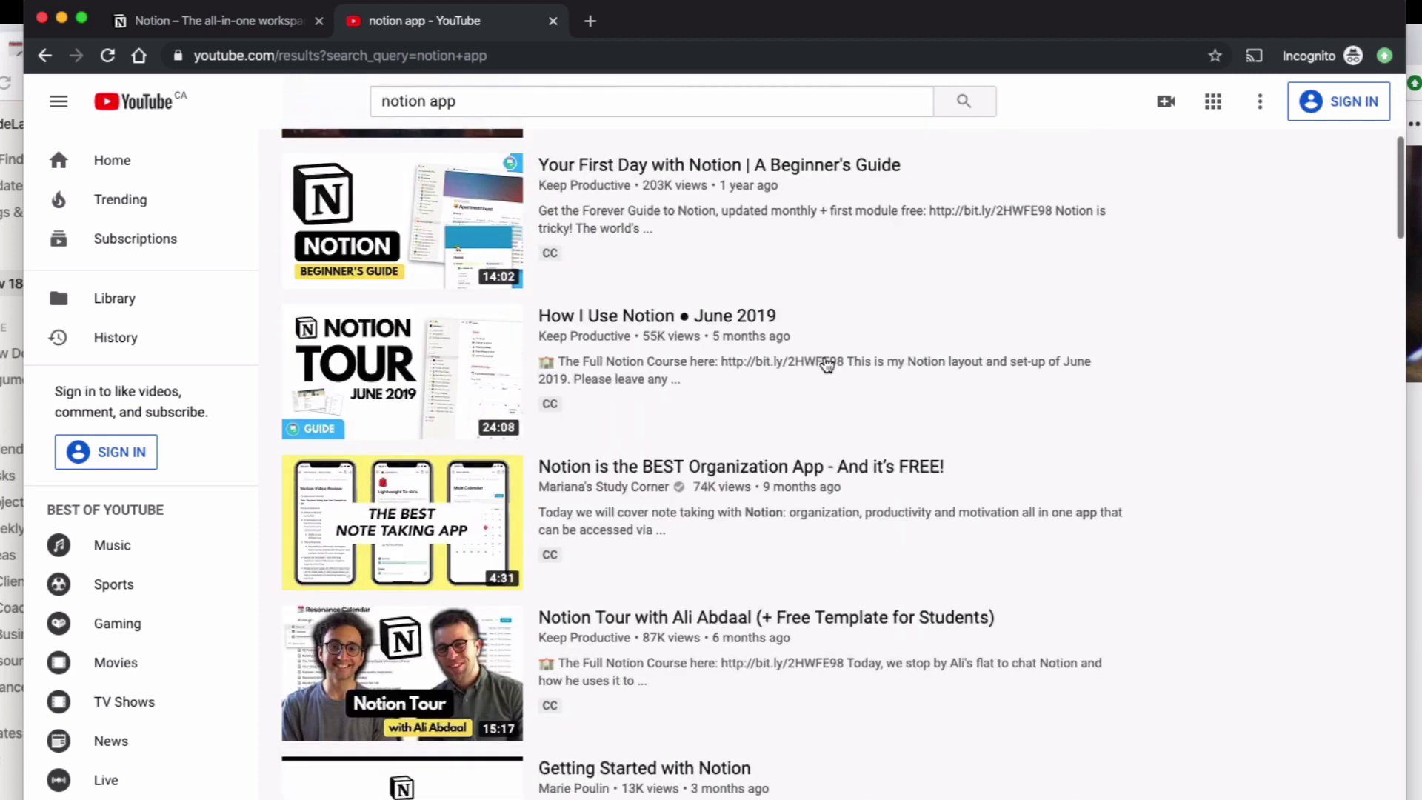
scroll(827, 363, "down", 6)
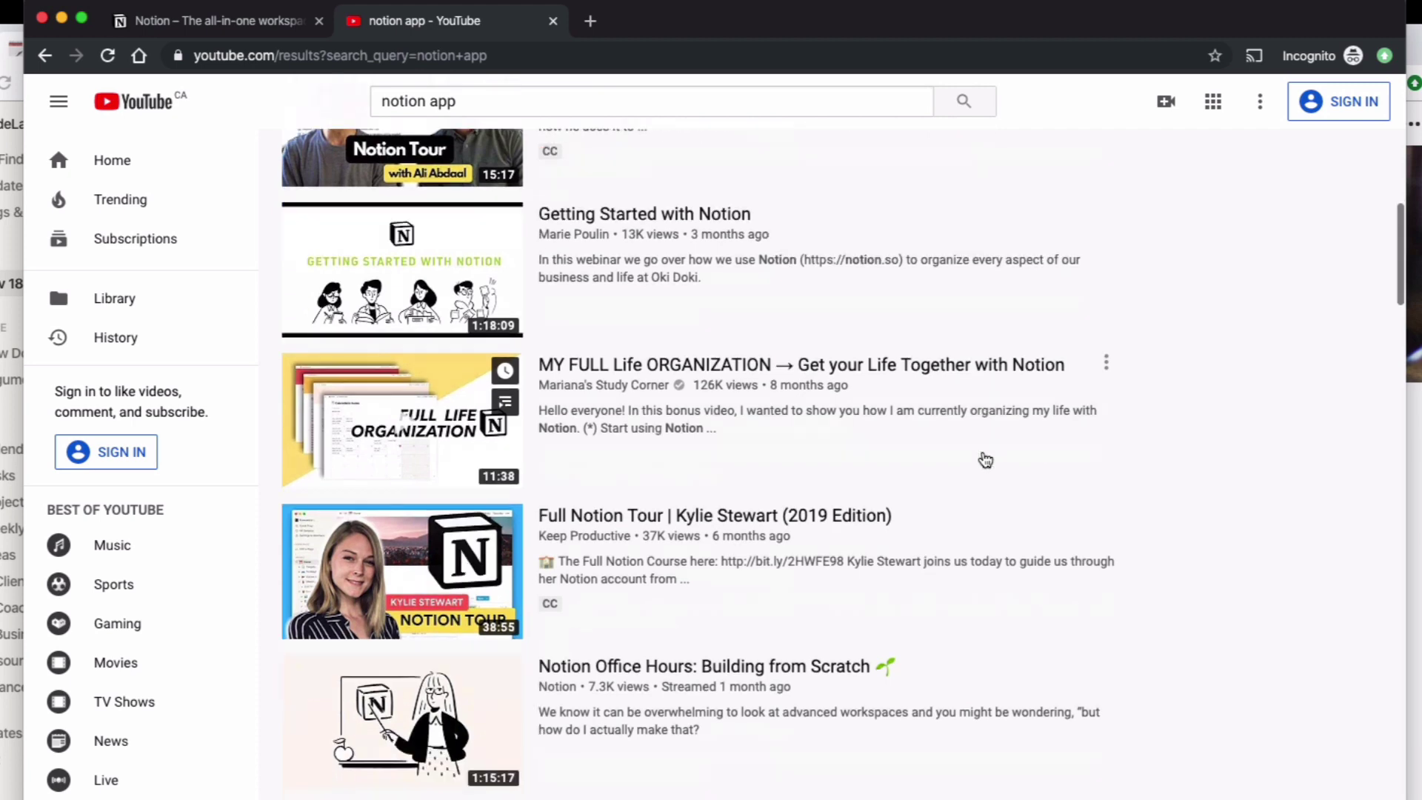
scroll(985, 459, "down", 5)
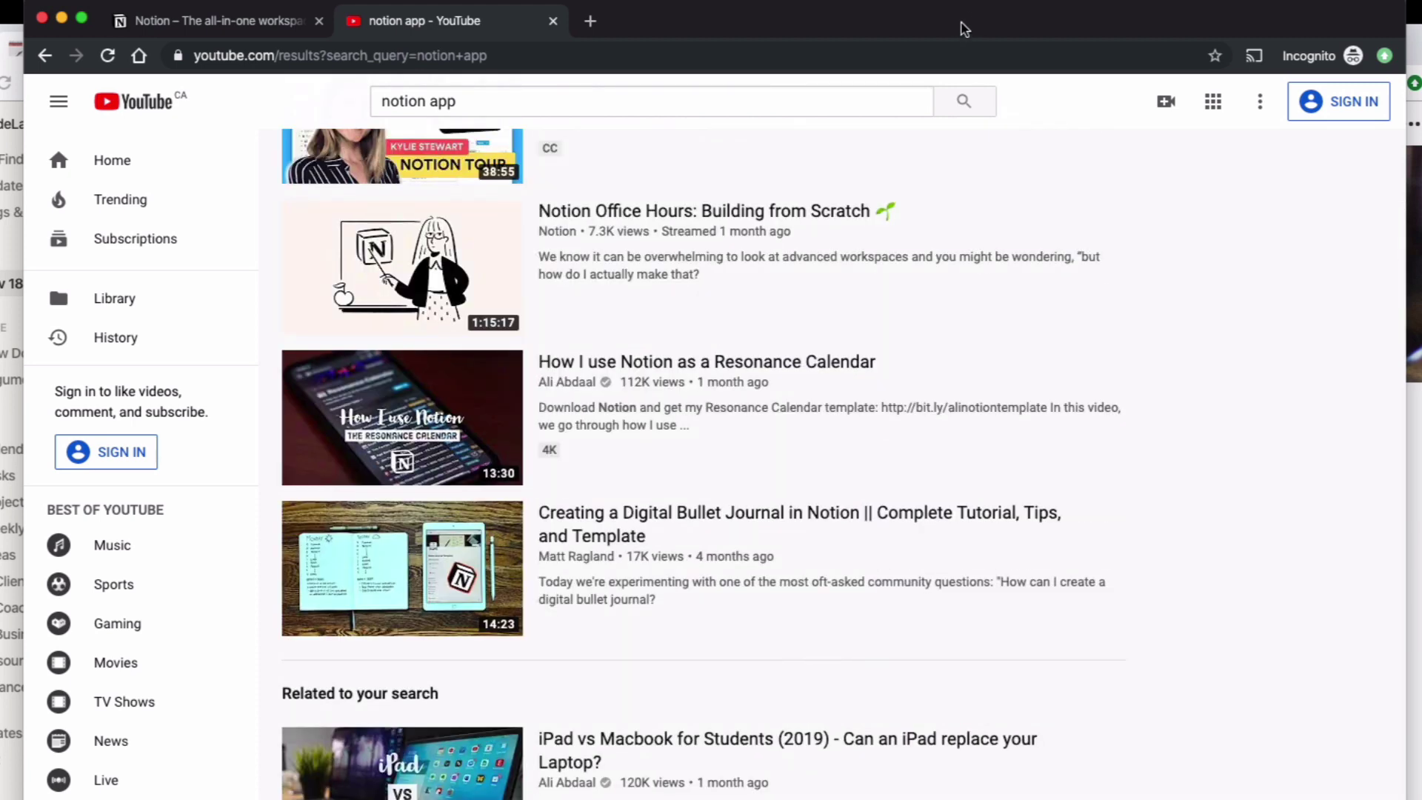
left_click_drag(965, 29, 1421, 66)
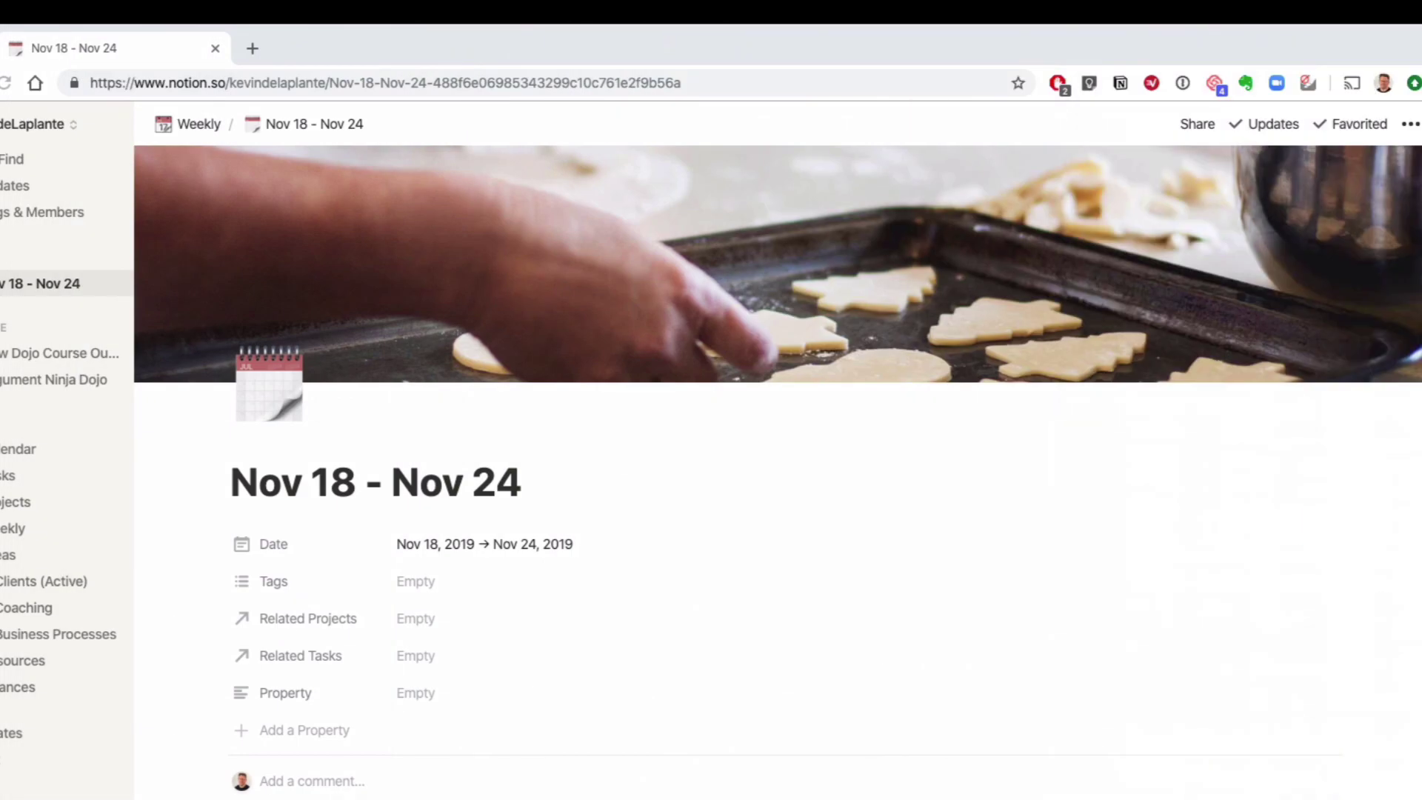
Step: Scroll the Nov 18 - Nov 24 page down to the five to-do boards and MON–SUN columns
scroll(749, 519, "down", 12)
scroll(749, 518, "up", 12)
scroll(930, 588, "down", 3)
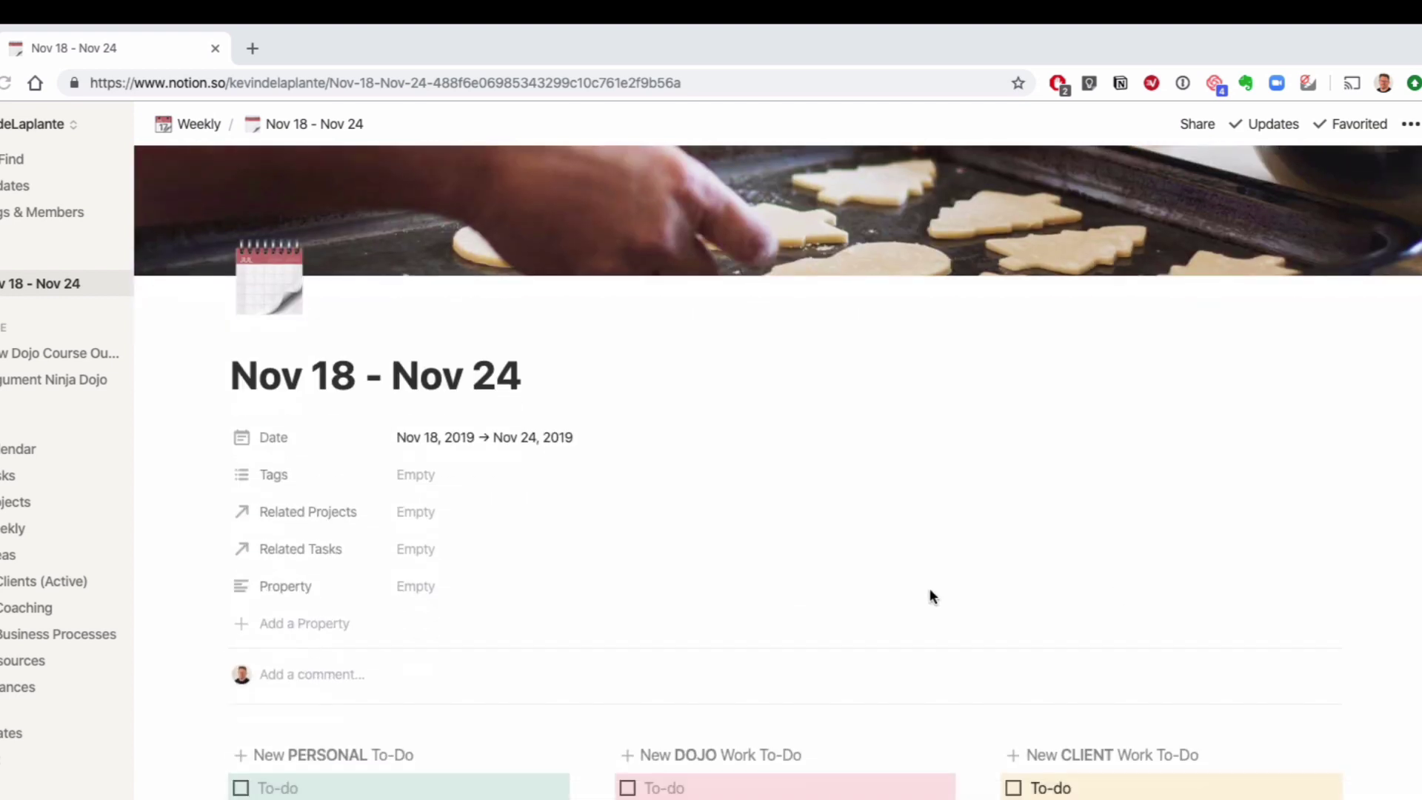
scroll(930, 588, "up", 3)
scroll(1381, 342, "down", 8)
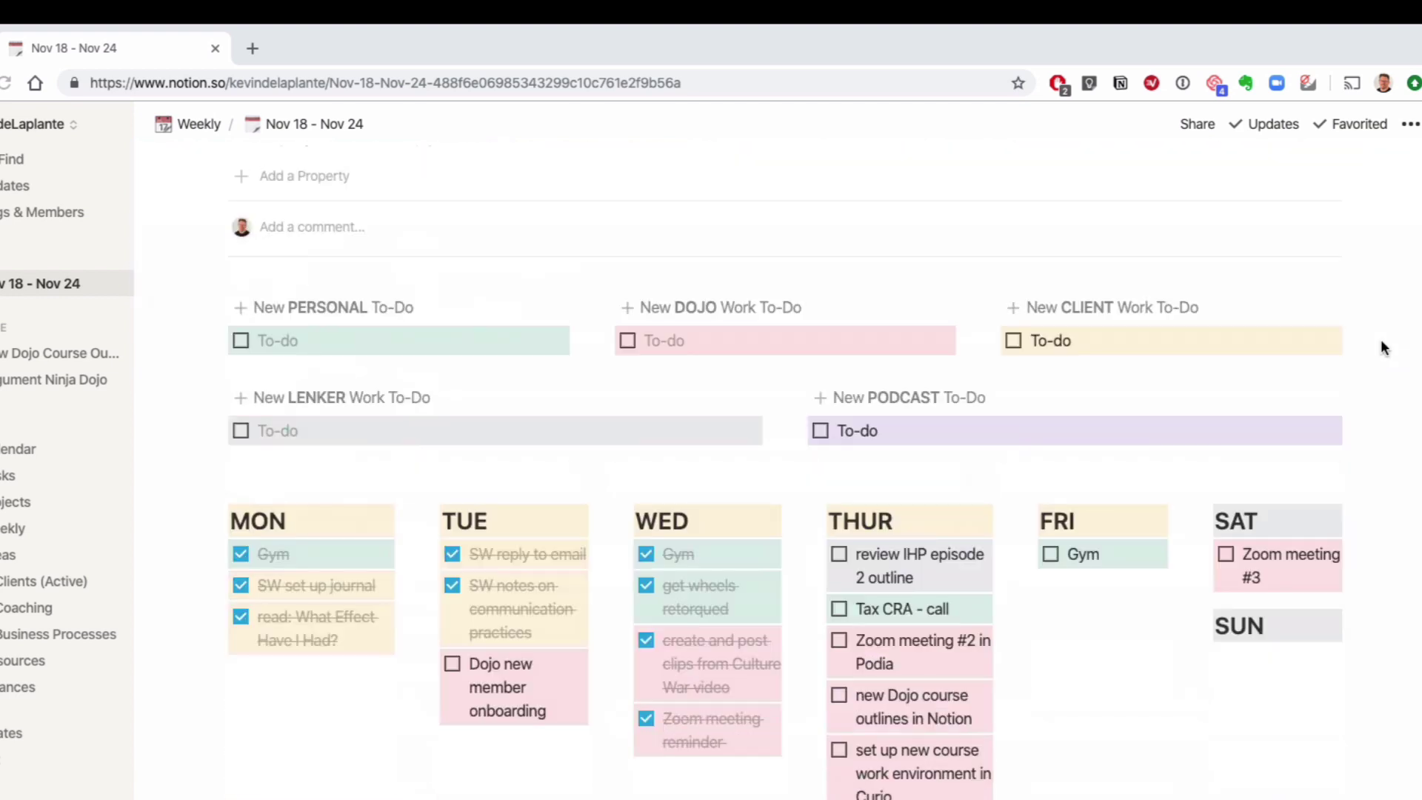
scroll(1380, 340, "down", 1)
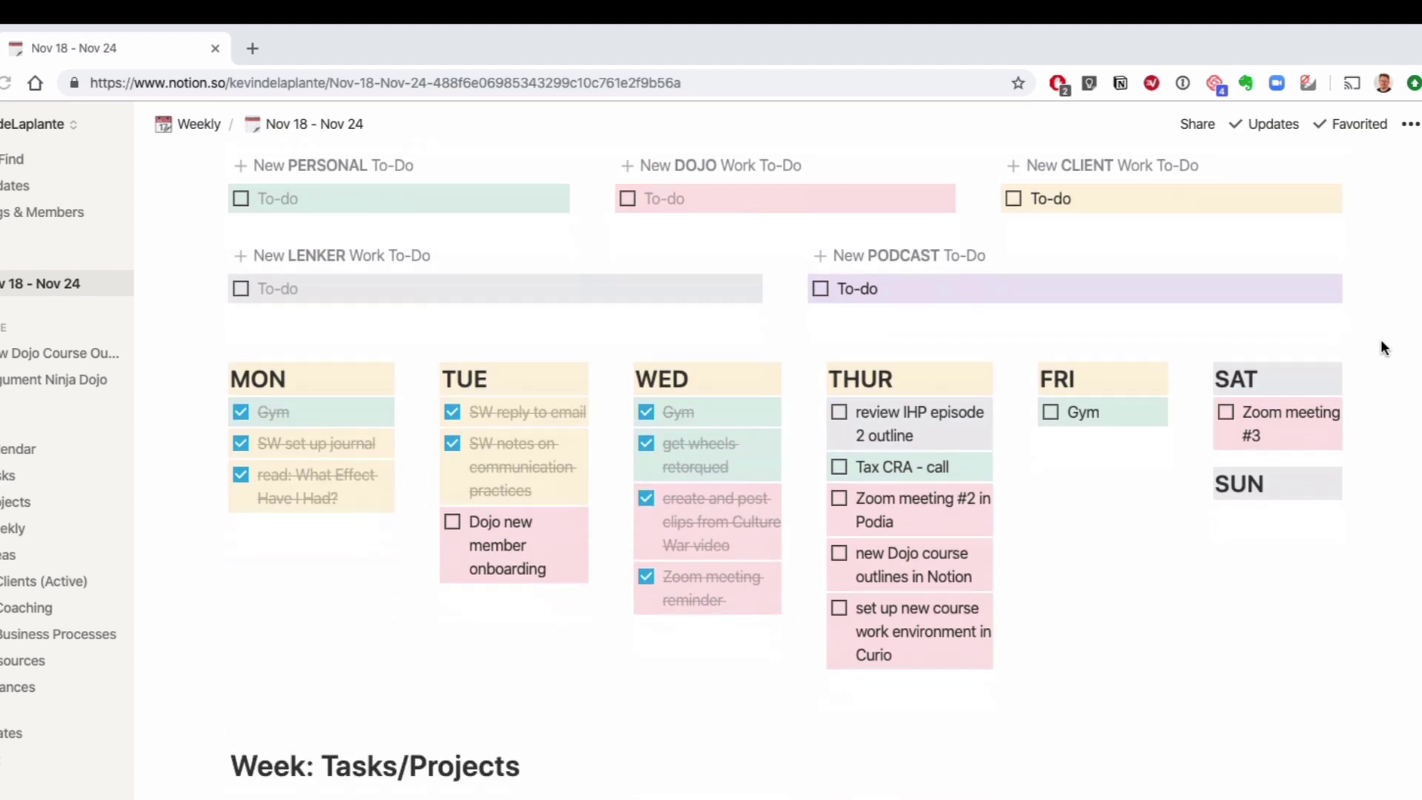
scroll(1380, 341, "up", 2)
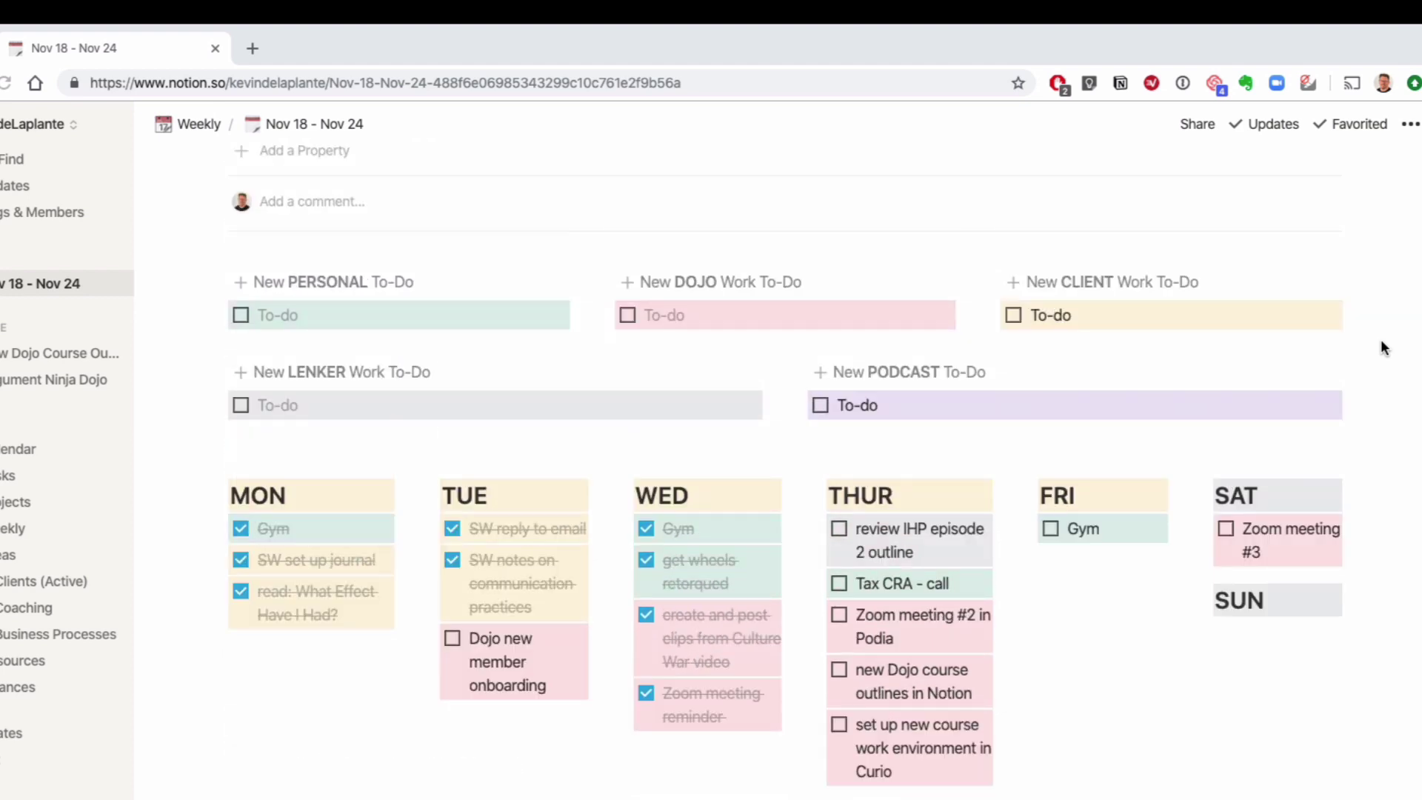
scroll(1380, 347, "down", 1)
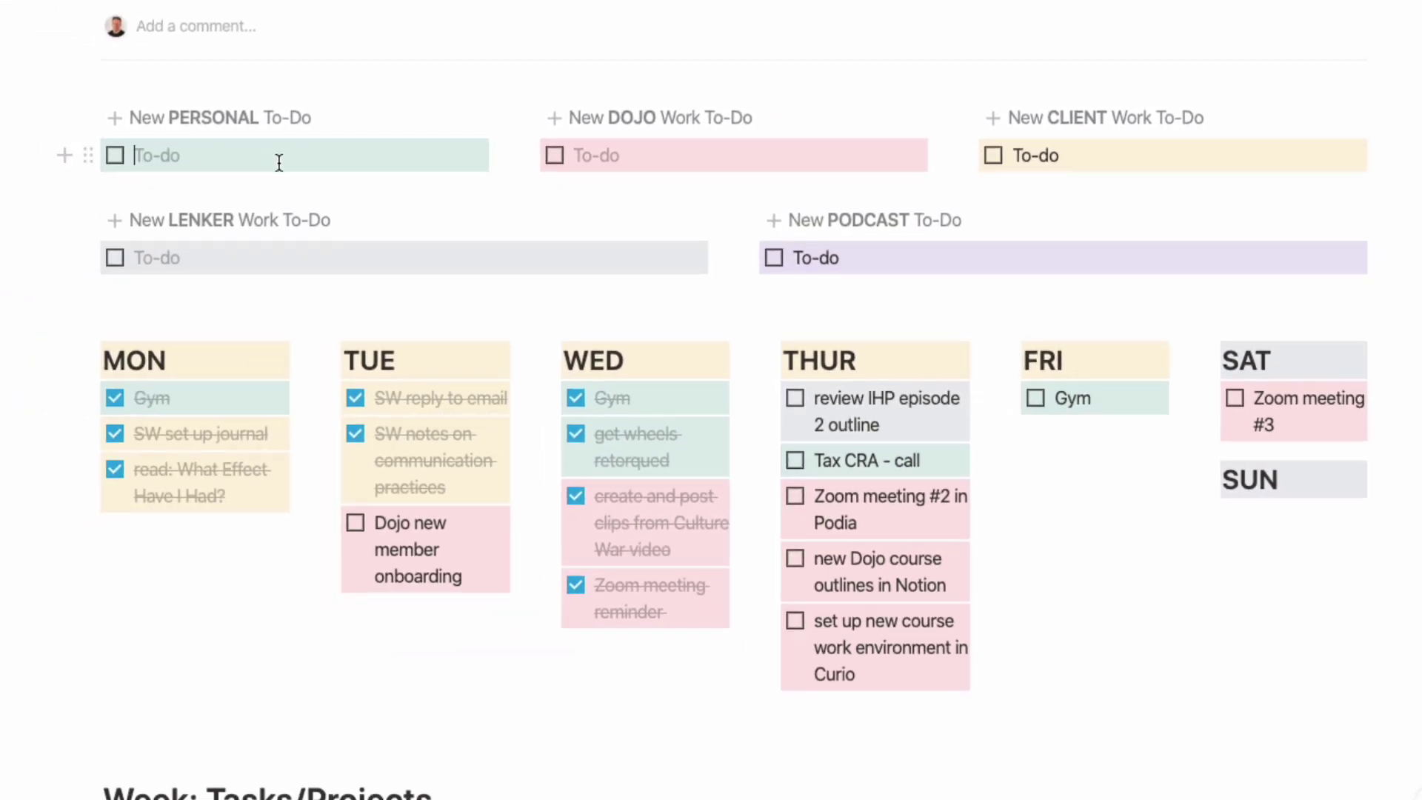
Step: Add a 'haircult' personal to-do and move it into the FRI column
type("haircult")
left_click_drag(80, 157, 1013, 431)
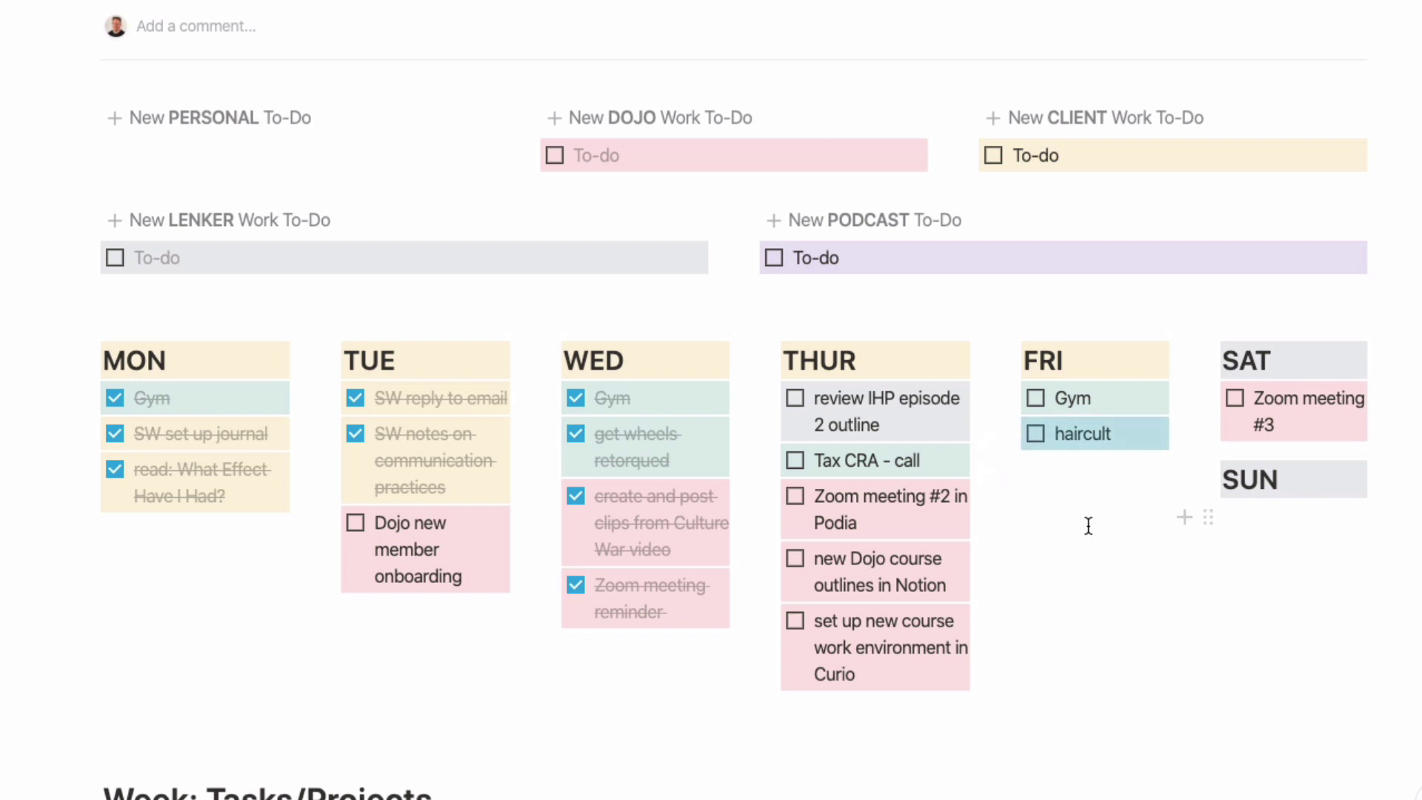
left_click(209, 126)
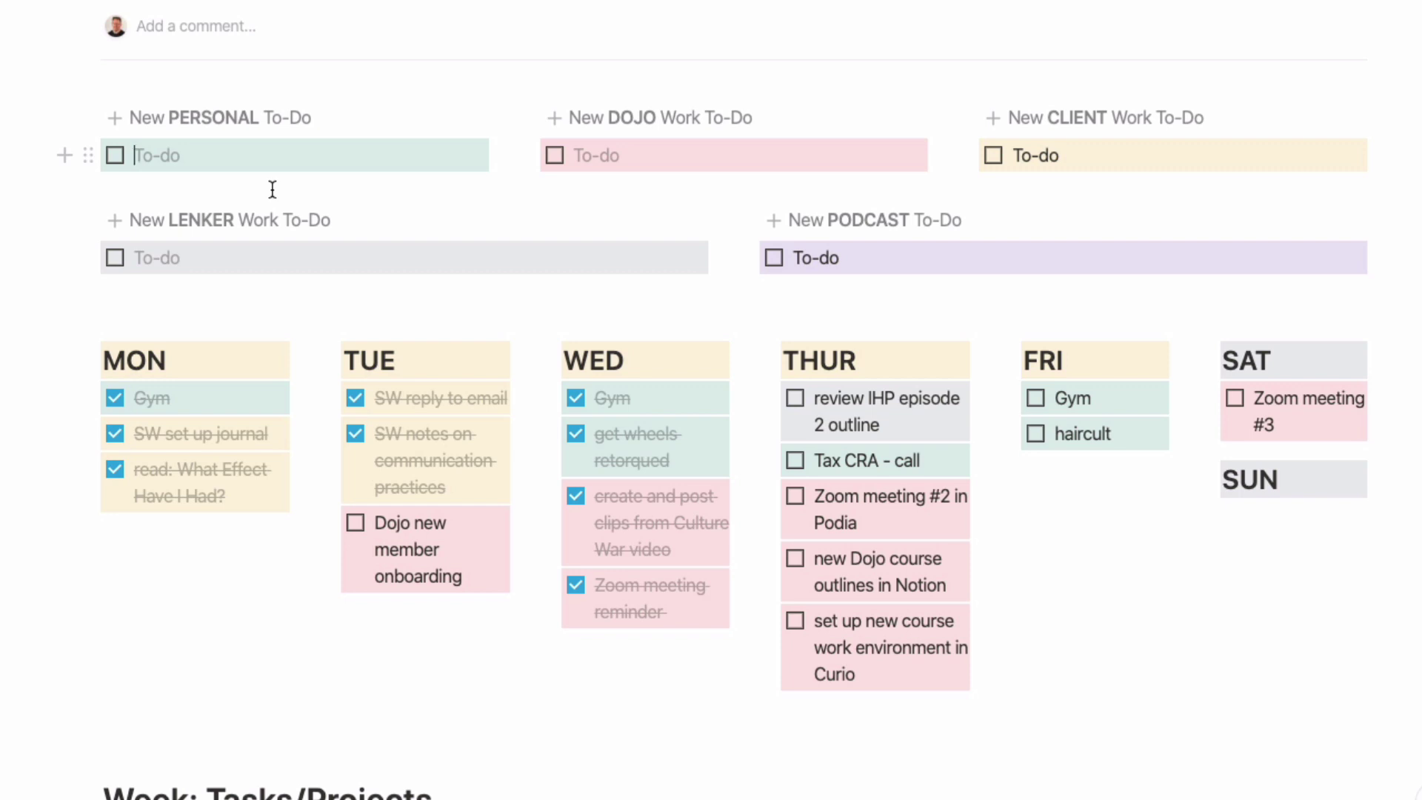
Step: Write a client to-do to call the client contact and move it under haircult in FRI
left_click_drag(1095, 154, 984, 148)
key("BackSpace")
type("call JOhn")
key("BackSpace")
key("BackSpace")
key("BackSpace")
key("BackSpace")
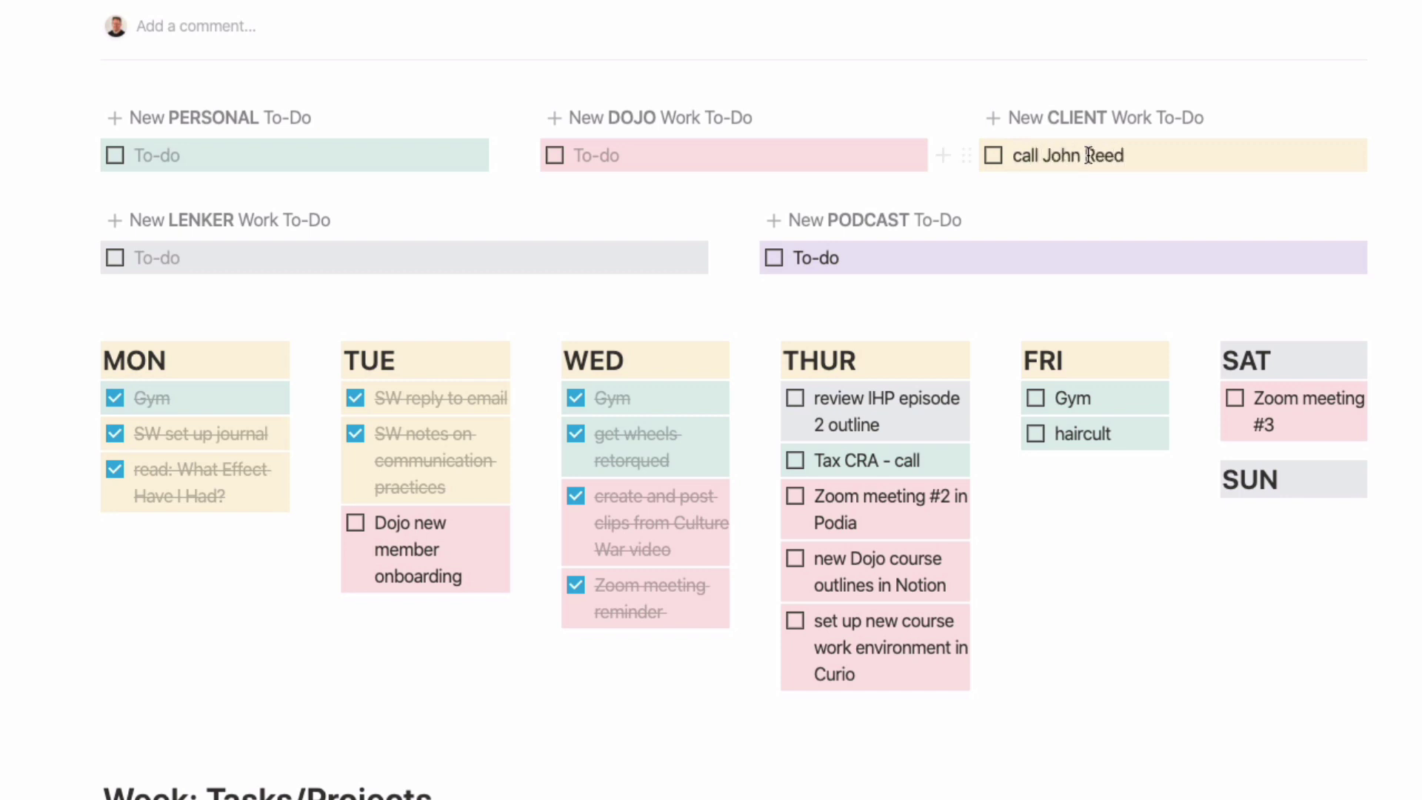
left_click_drag(966, 155, 1033, 445)
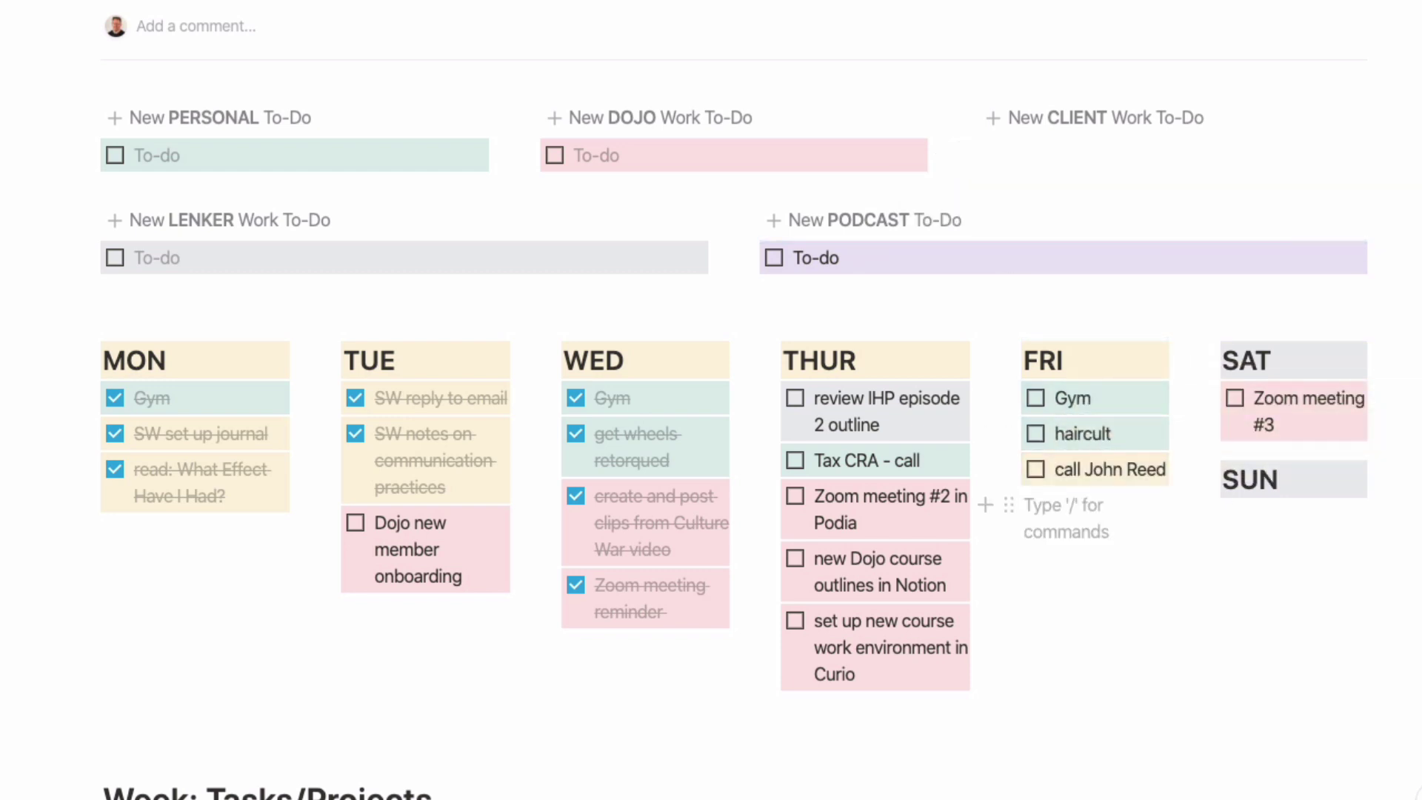
scroll(1410, 377, "down", 5)
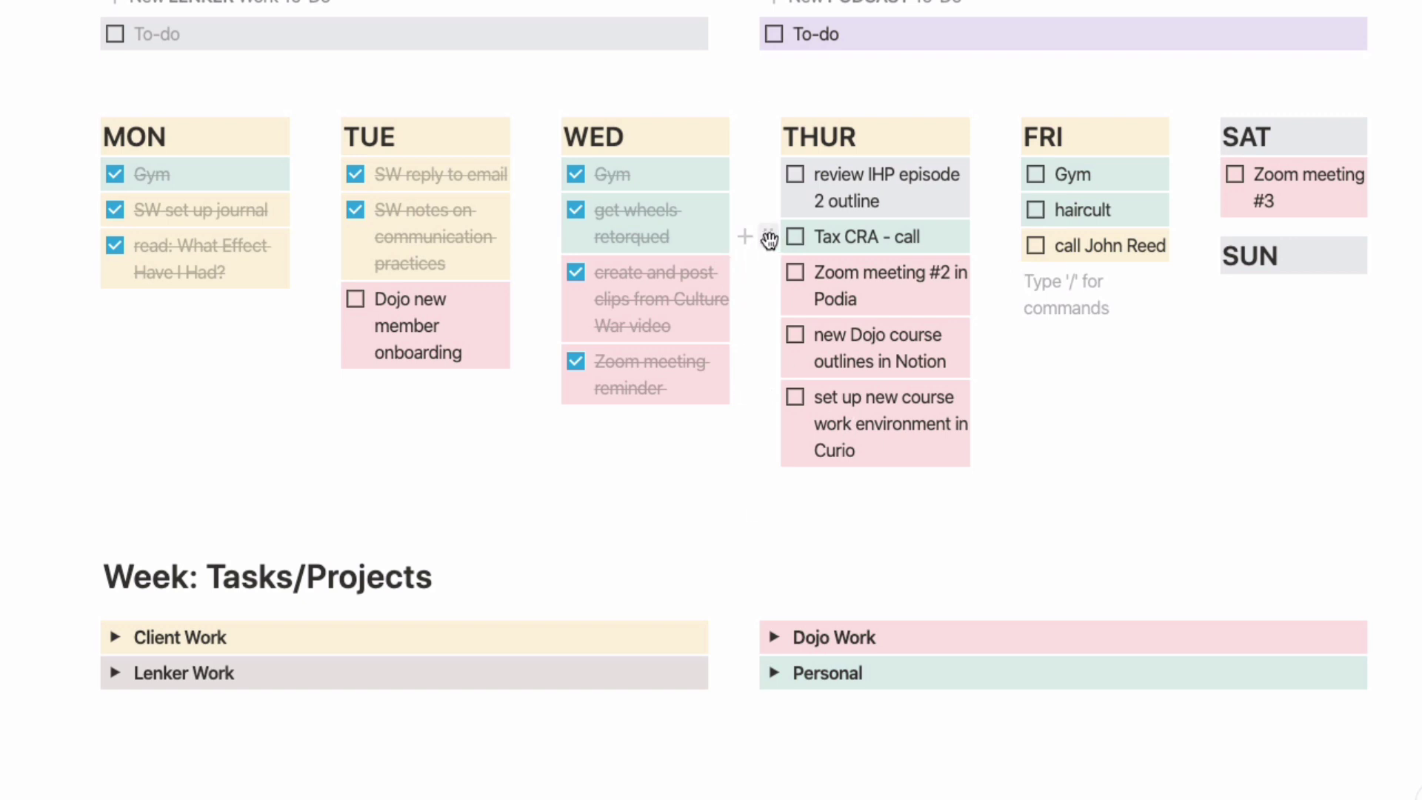
Step: Move the Tax CRA - call to-do to the bottom of the THUR column
left_click_drag(770, 239, 773, 365)
left_click_drag(787, 436, 793, 460)
left_click(1054, 469)
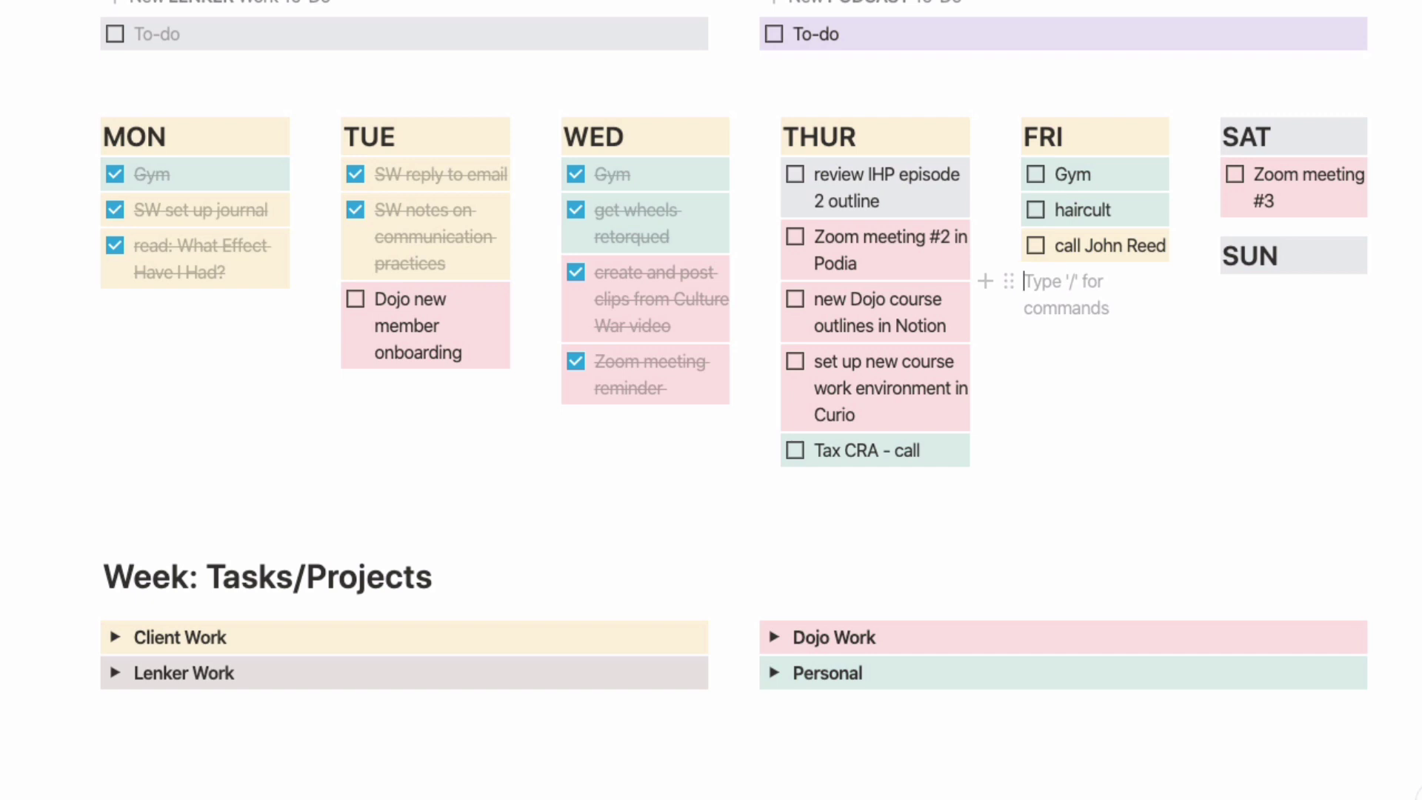
scroll(711, 400, "down", 5)
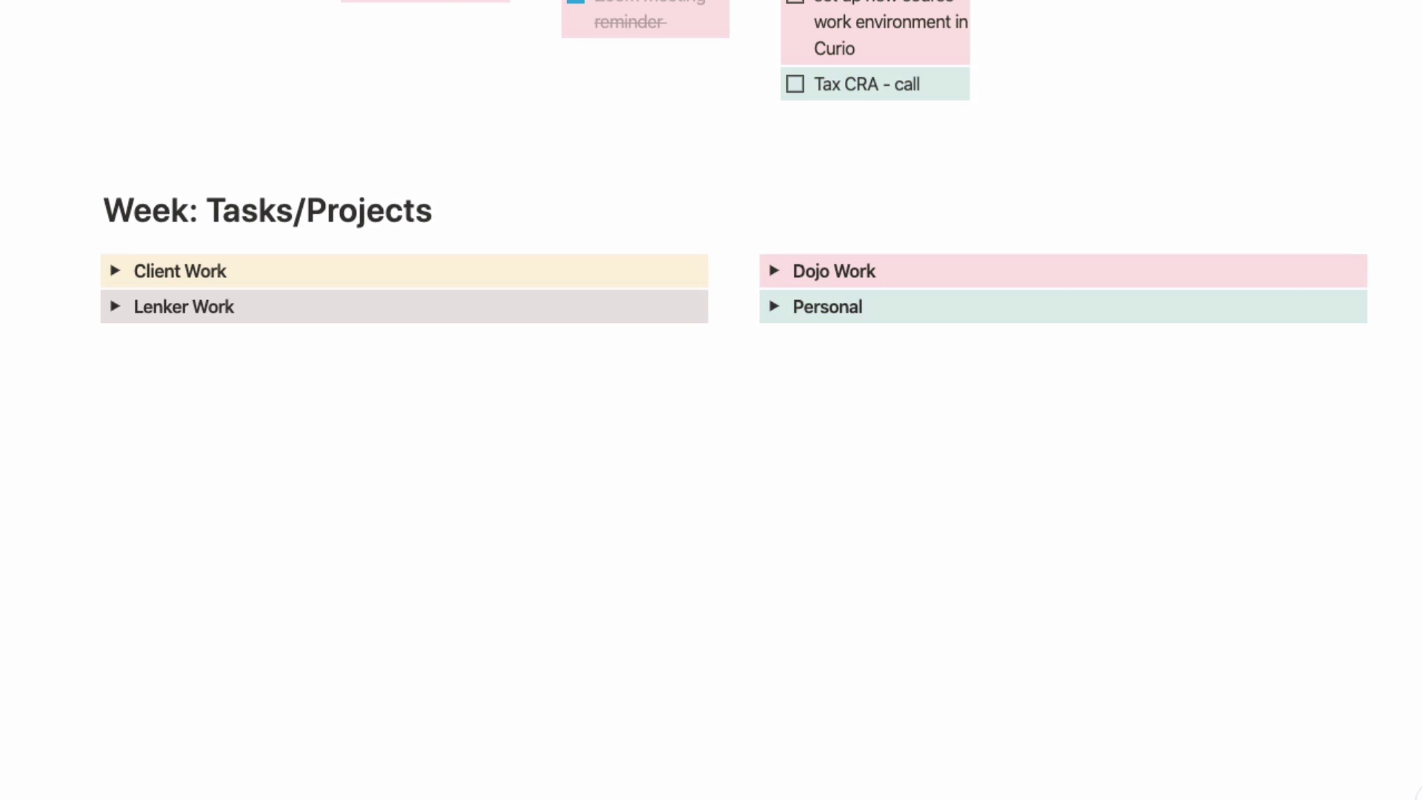
Step: Expand Client Work and its Coaching: SW toggle, then select the SW Video meeting item
left_click(115, 271)
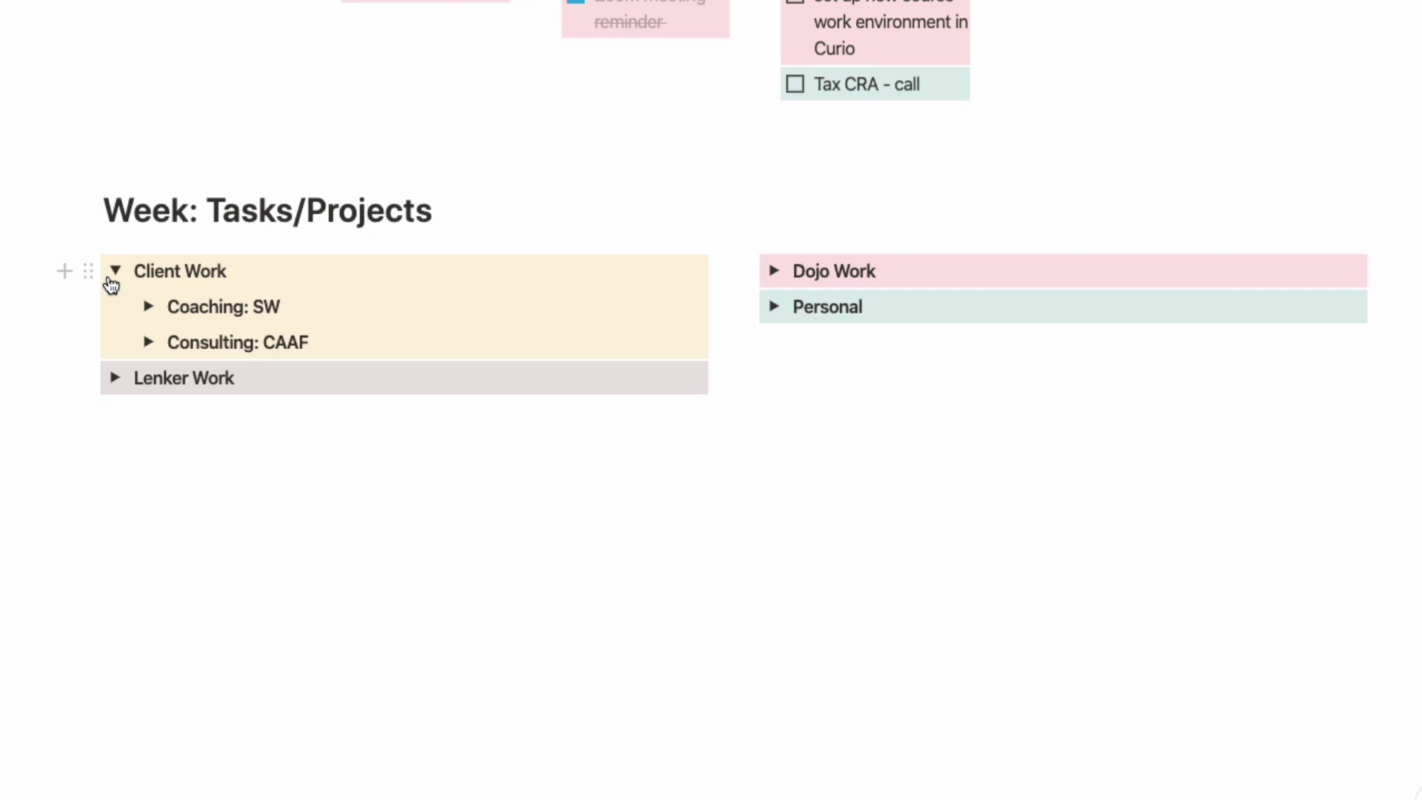
left_click(148, 306)
left_click(543, 350)
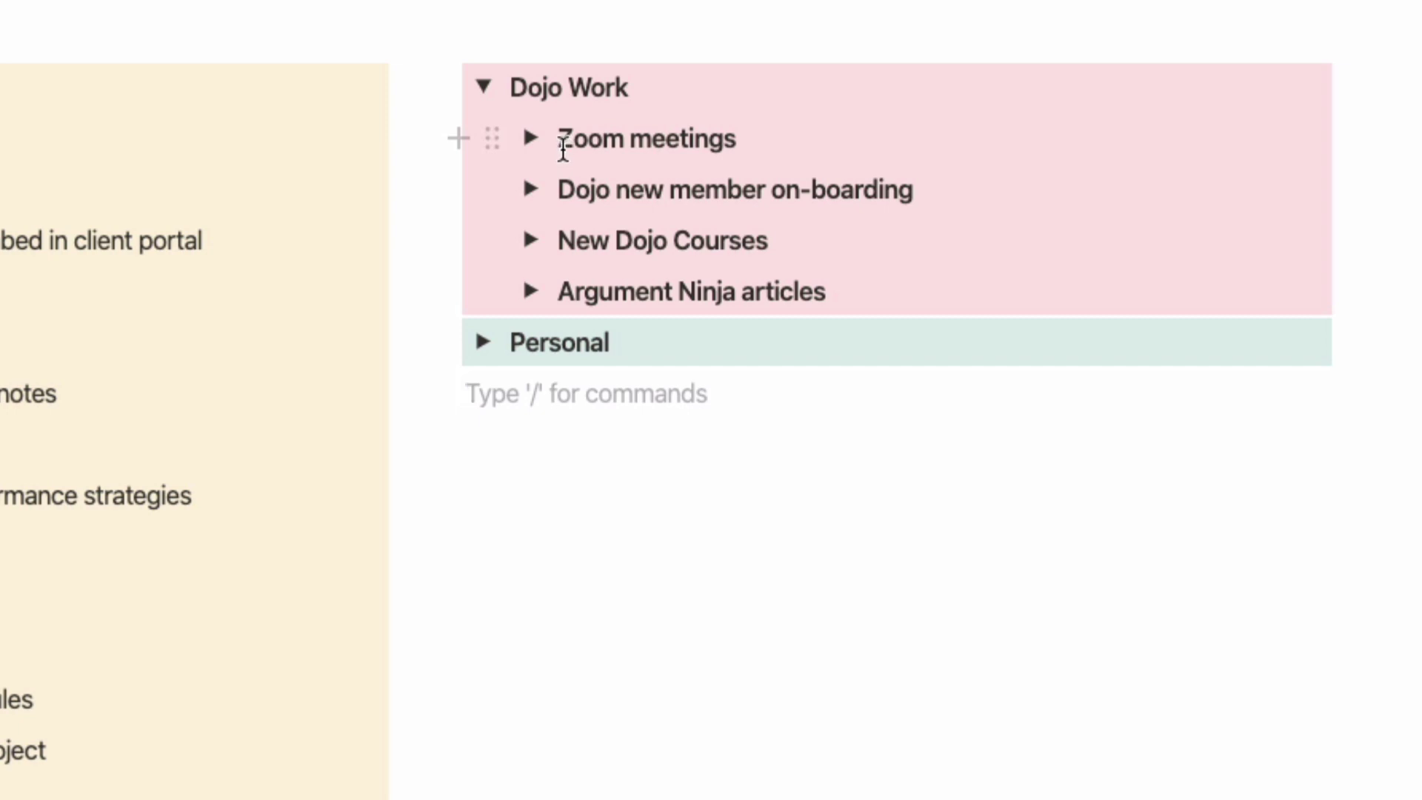
Step: Expand Zoom meetings and briefly view the Zoom meeting for Sat details
left_click(532, 140)
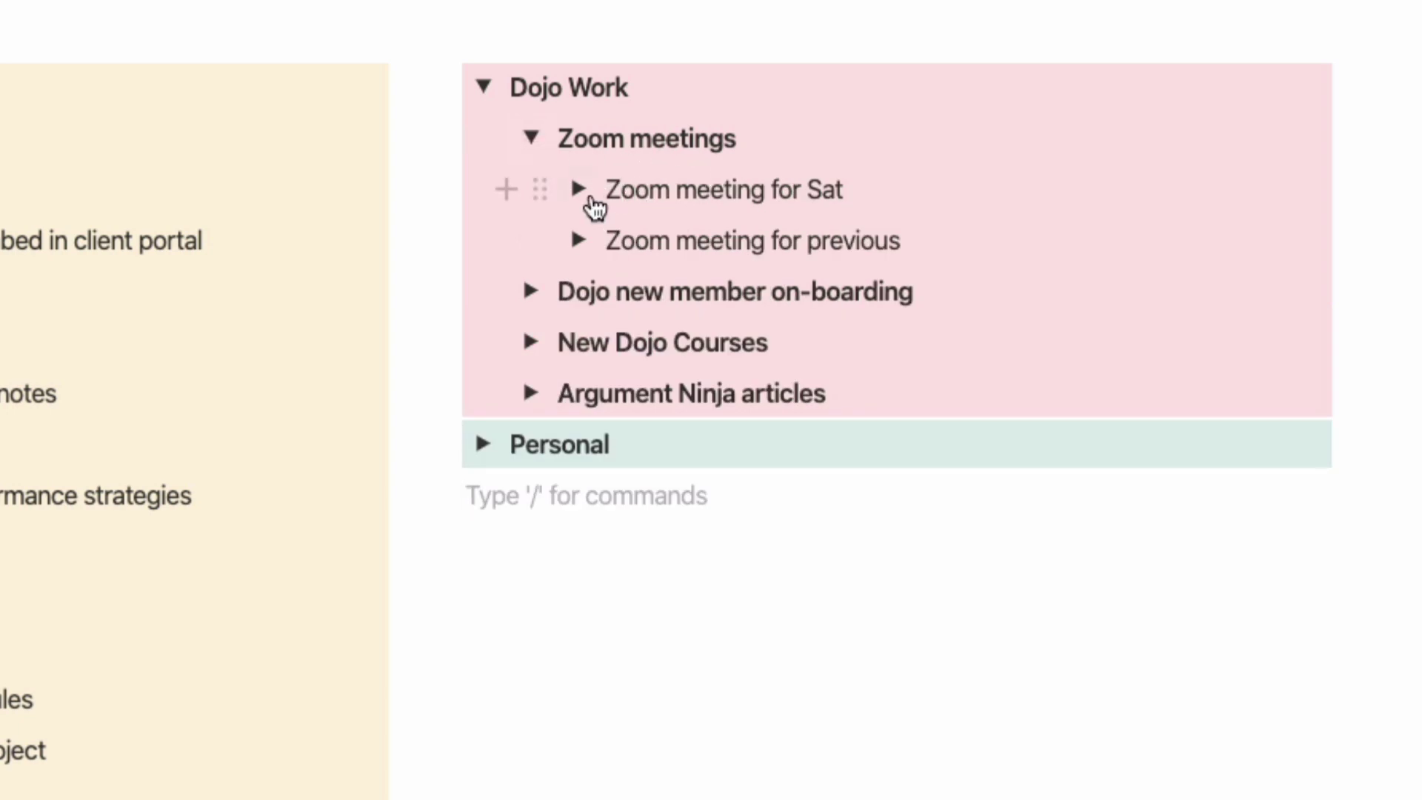
left_click(580, 190)
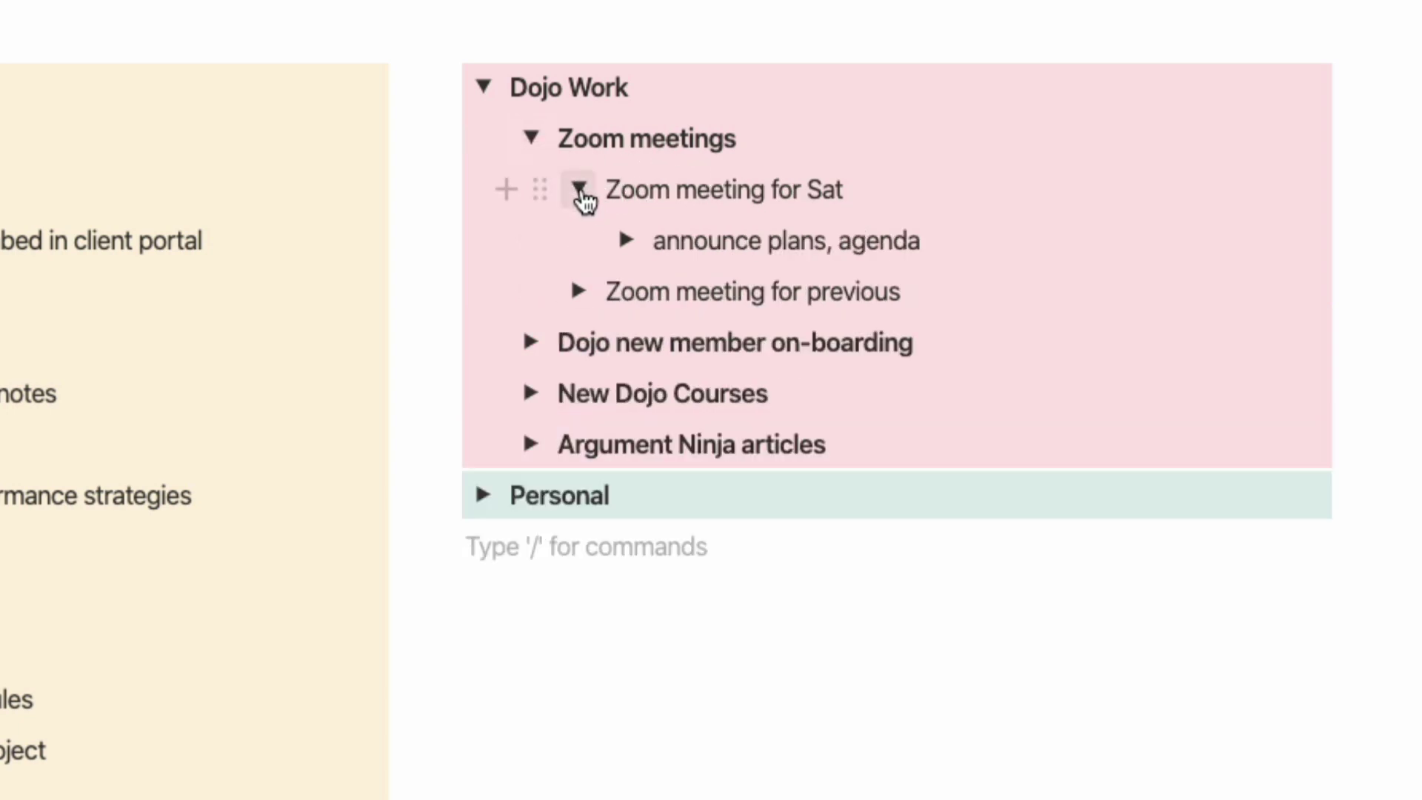
left_click(579, 190)
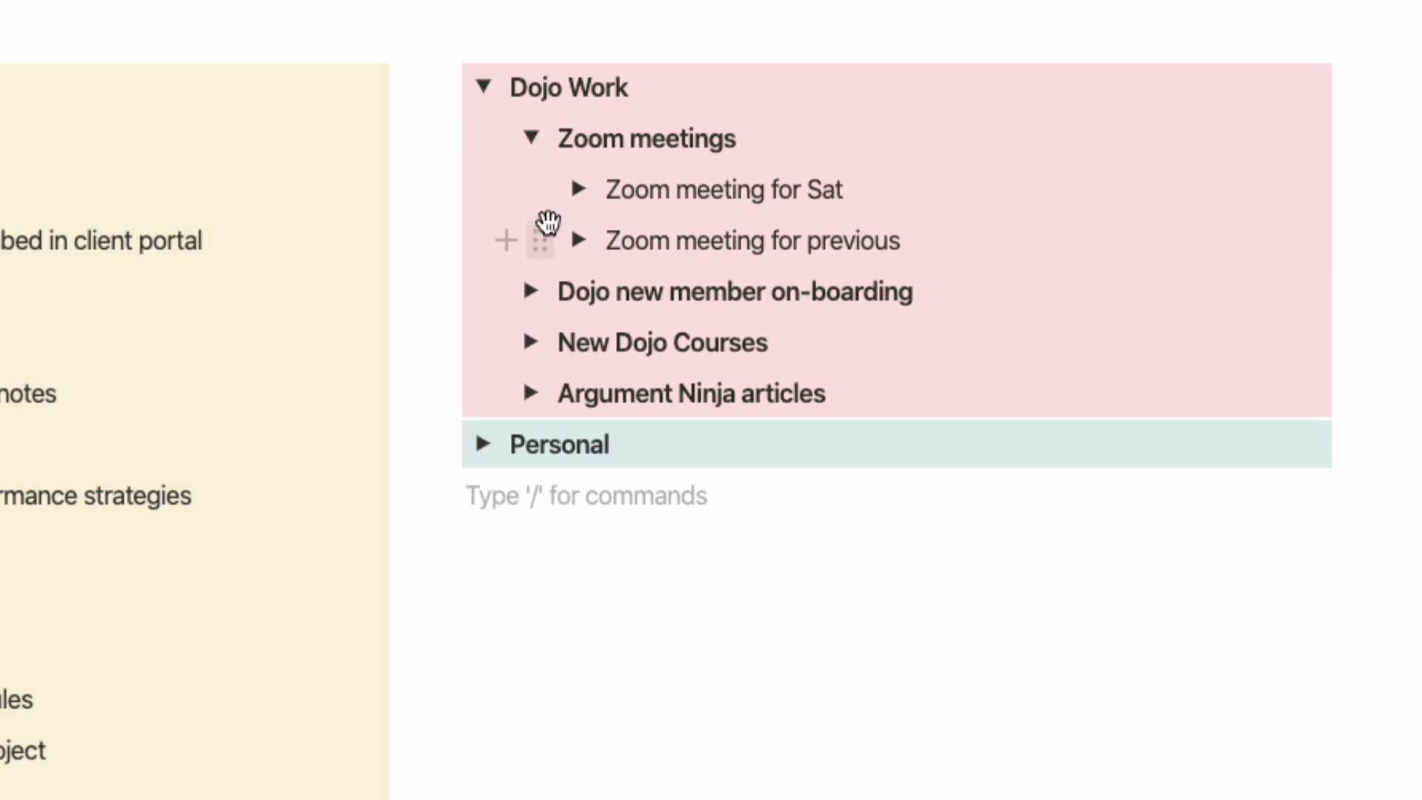
scroll(840, 244, "down", 1)
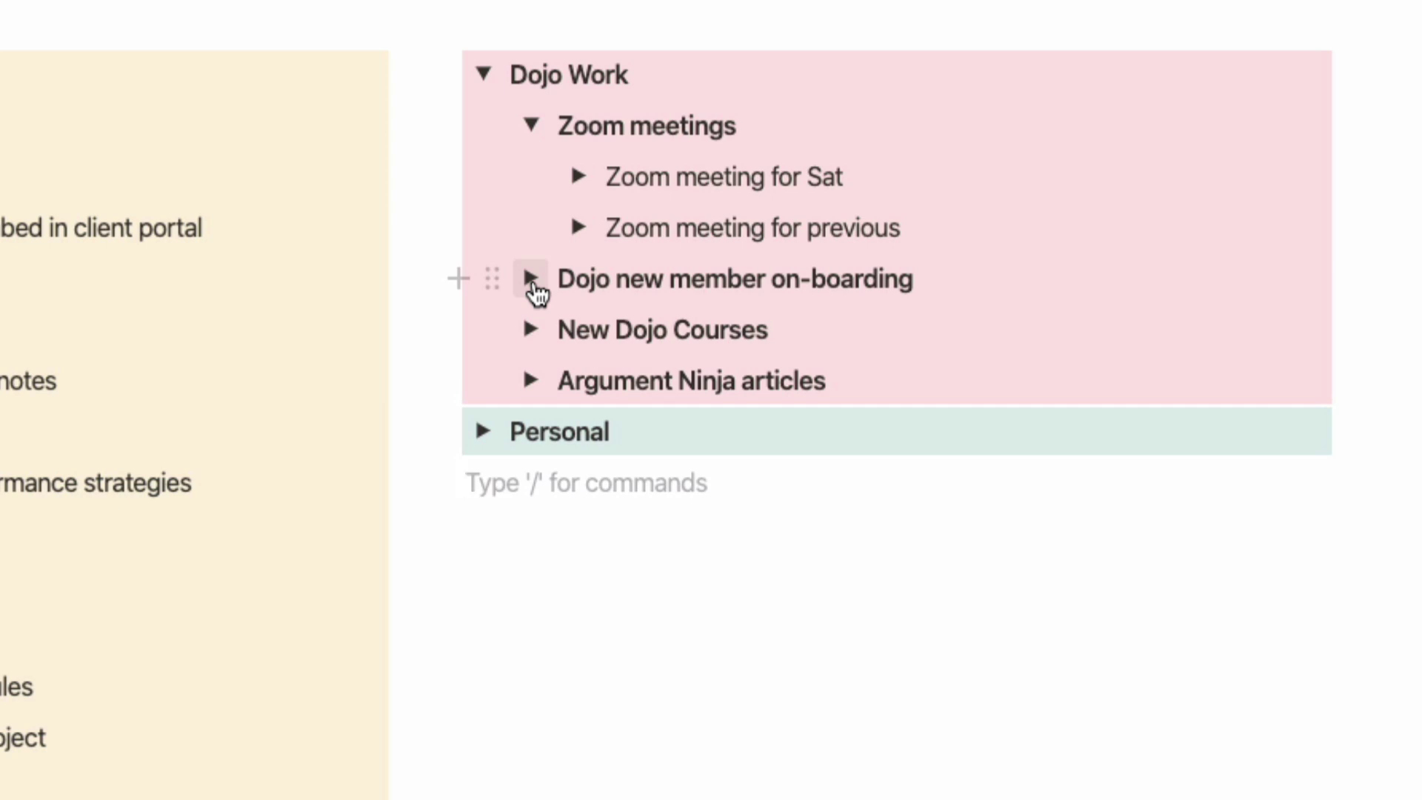
Step: Review the Dojo new member on-boarding, New Dojo Courses and Argument Ninja articles toggles
left_click(530, 279)
scroll(545, 330, "down", 1)
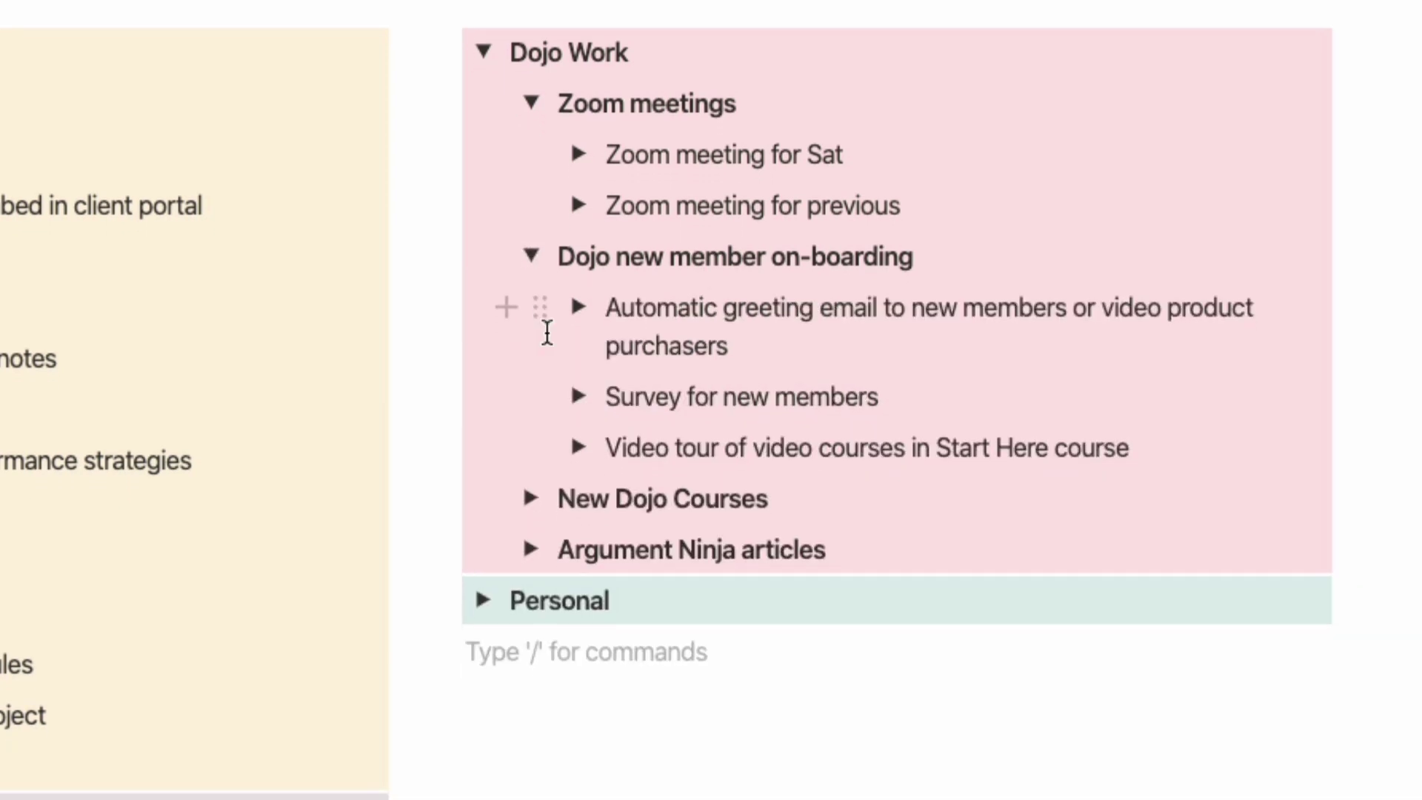
left_click(609, 257)
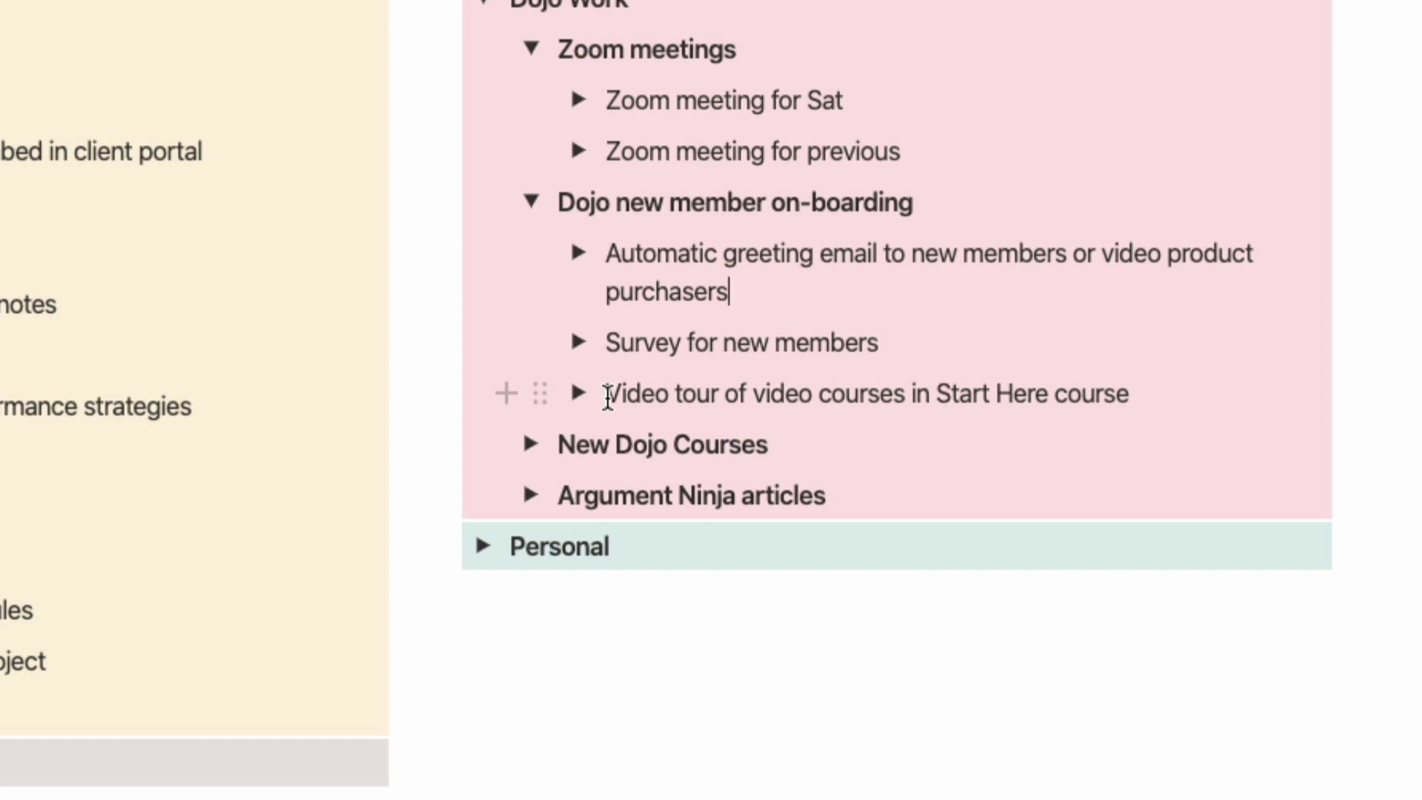
scroll(578, 385, "down", 2)
left_click(532, 315)
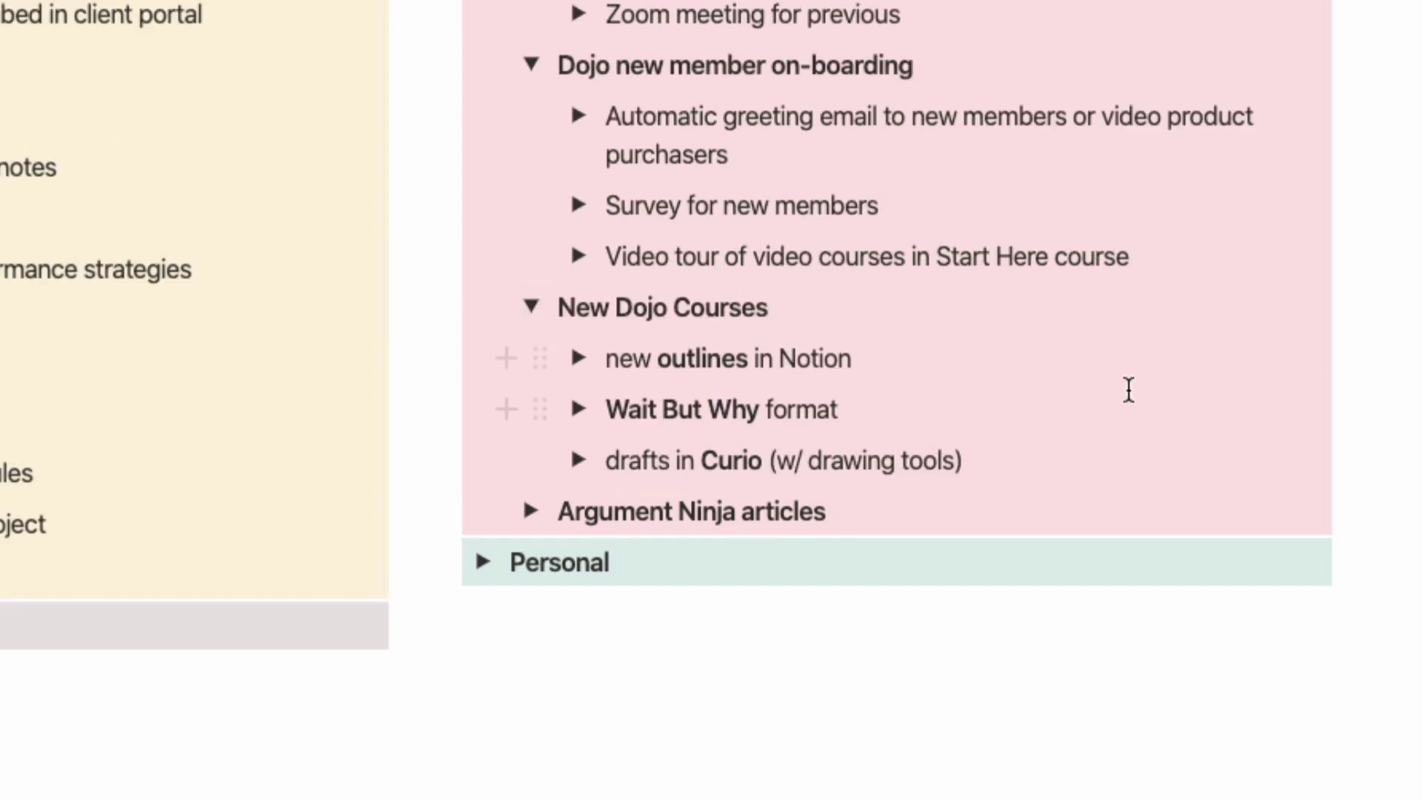
left_click(527, 513)
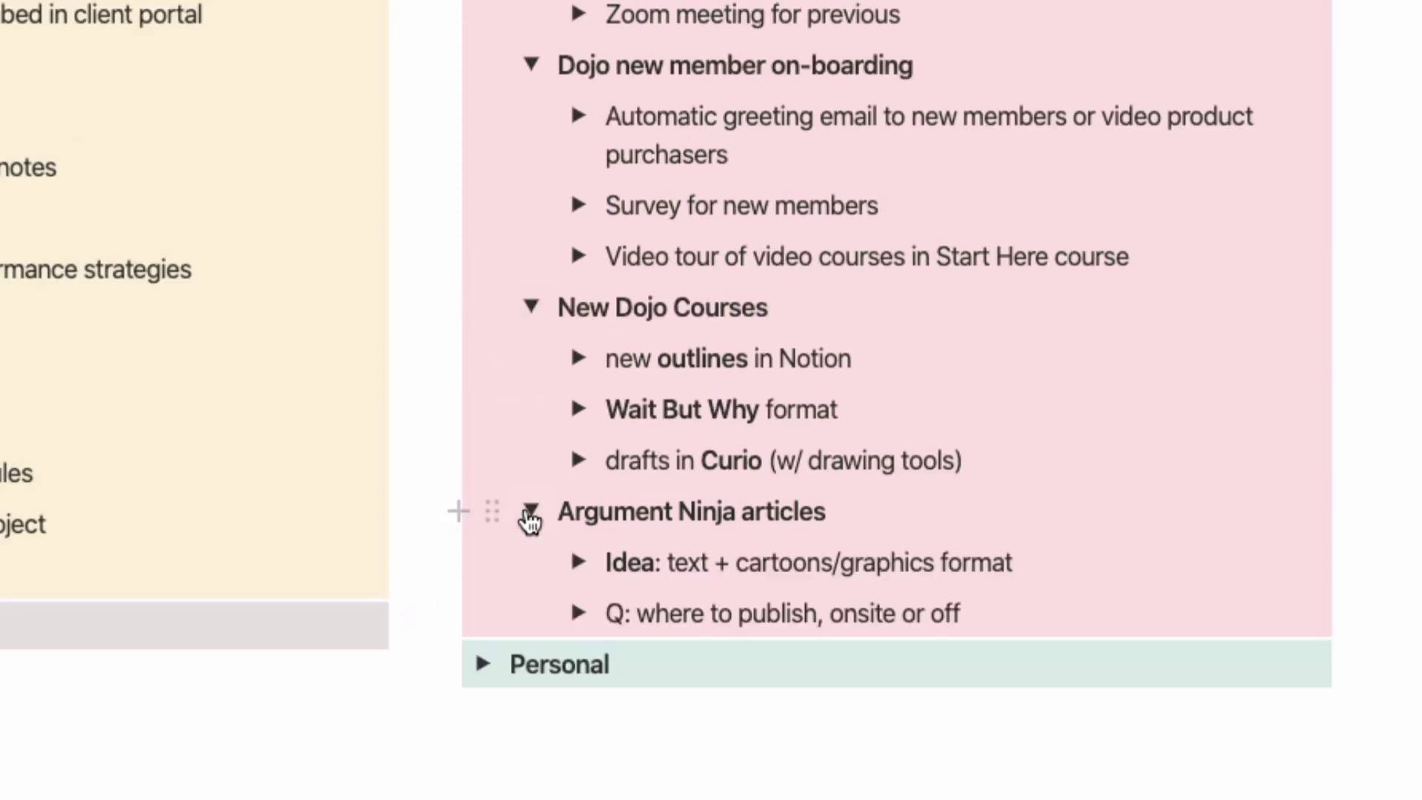
left_click(530, 511)
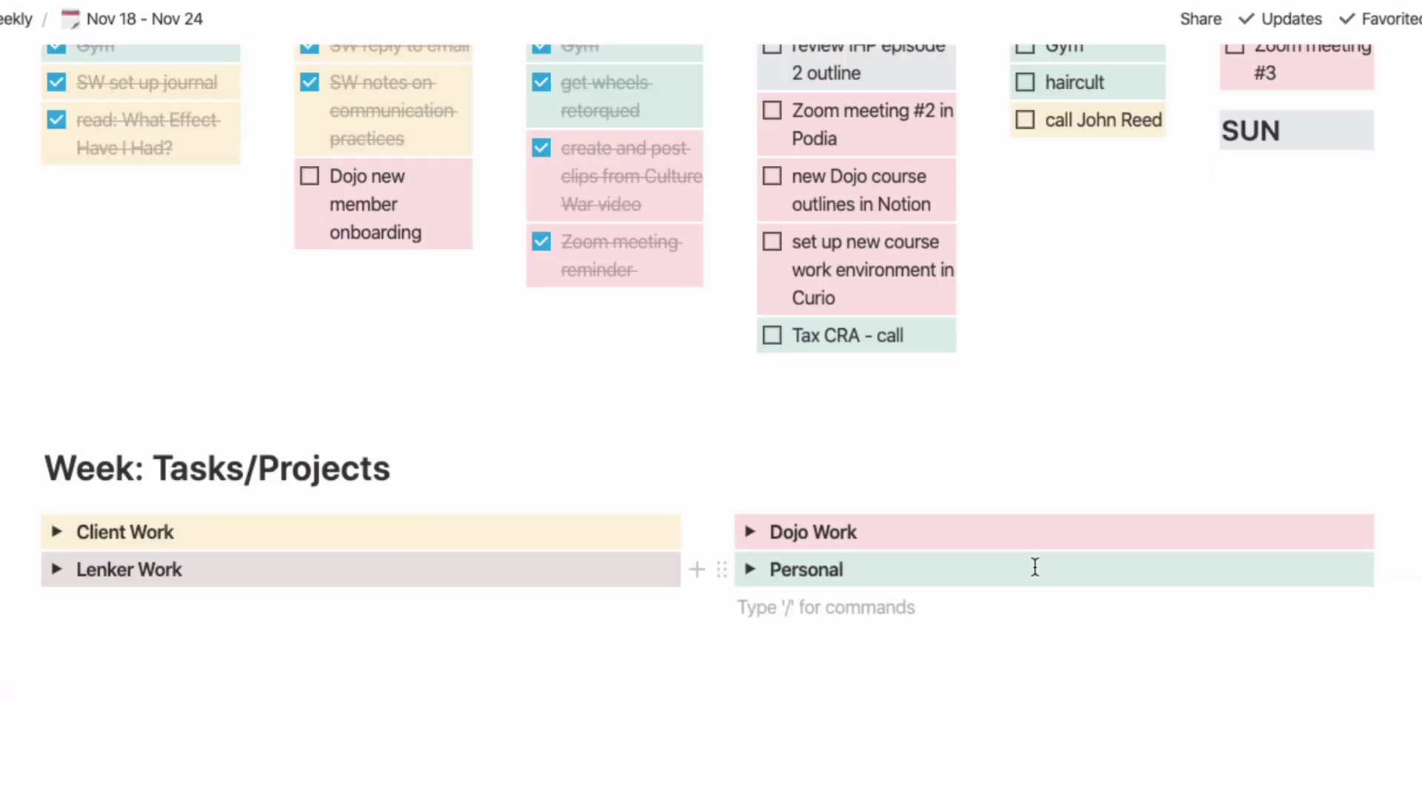
scroll(1035, 567, "up", 1)
scroll(1034, 567, "up", 4)
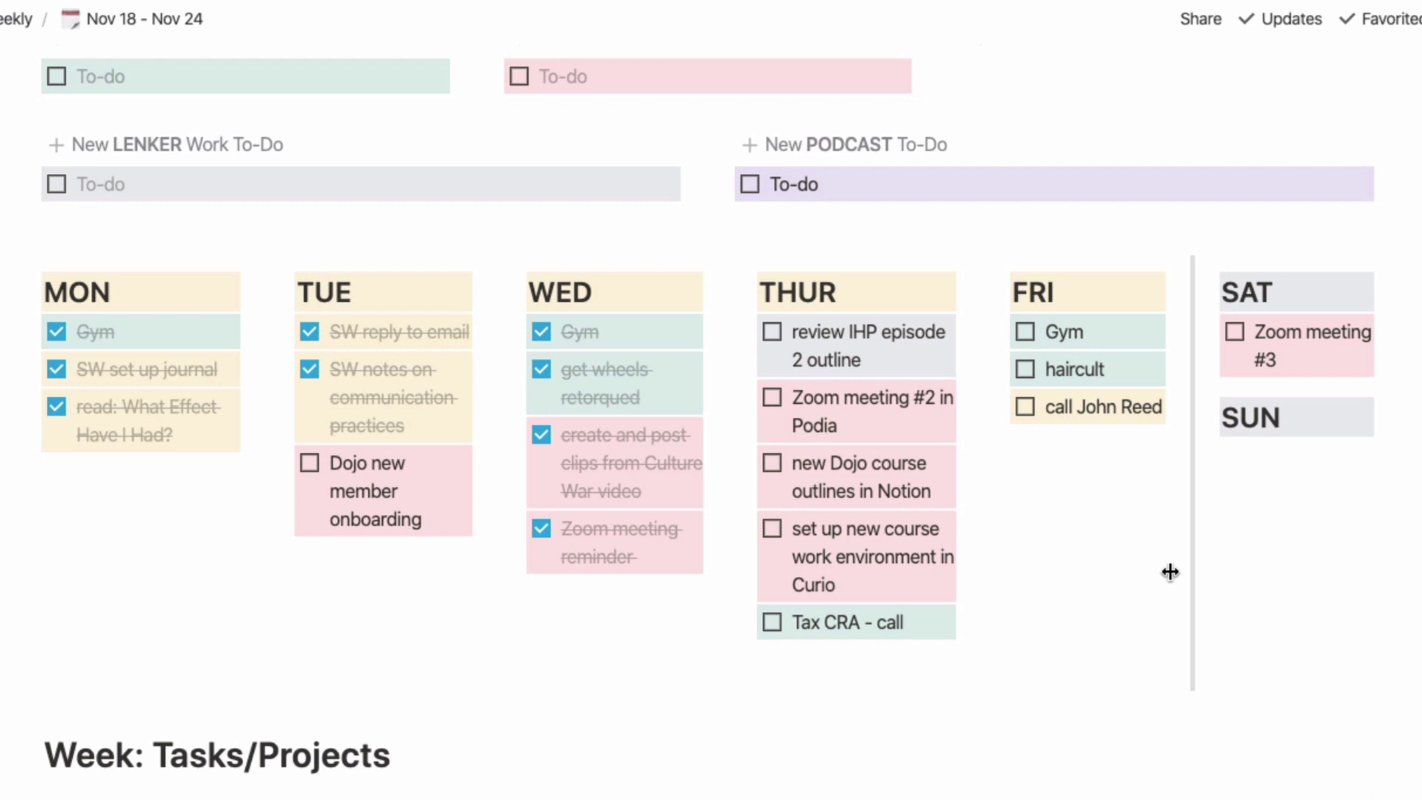
scroll(1169, 572, "down", 1)
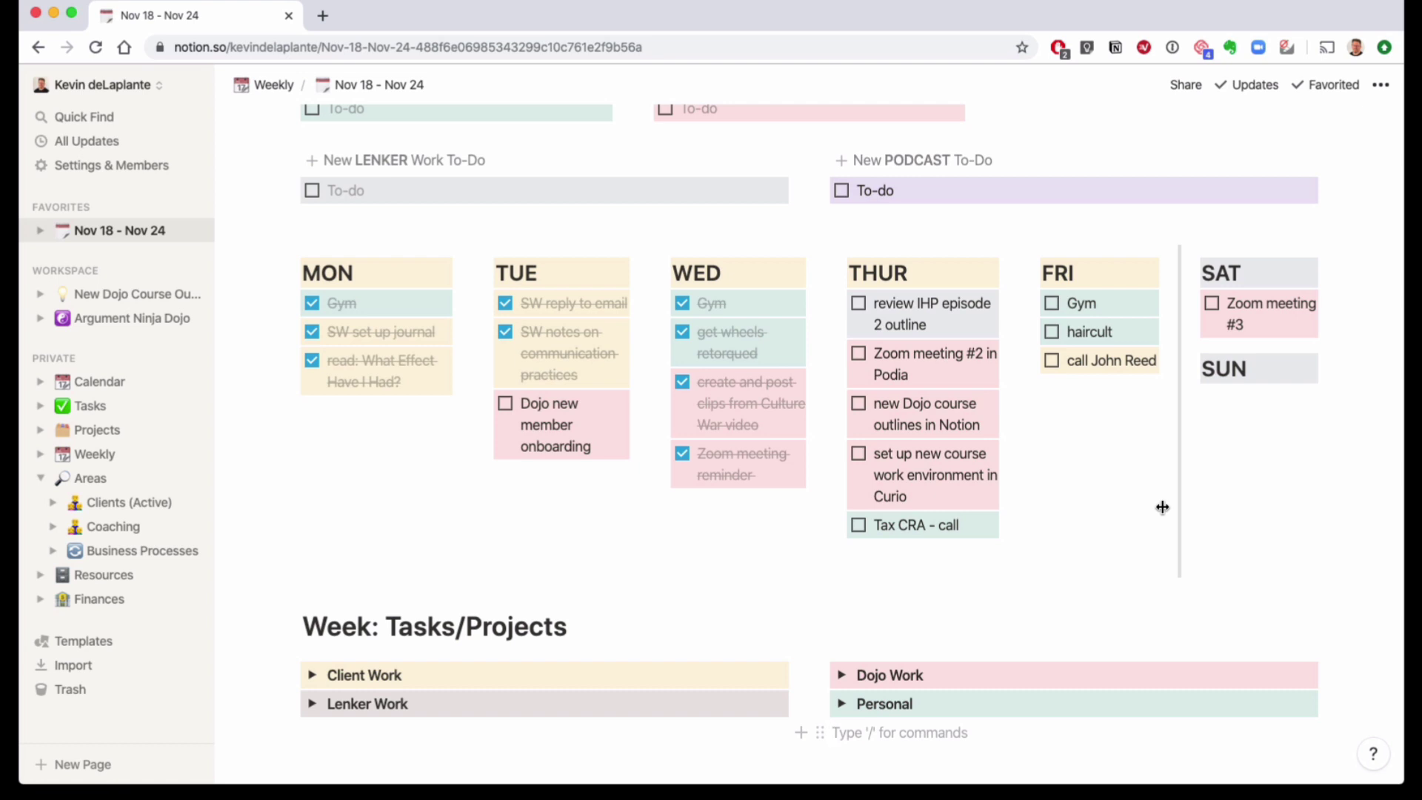
scroll(1162, 508, "up", 5)
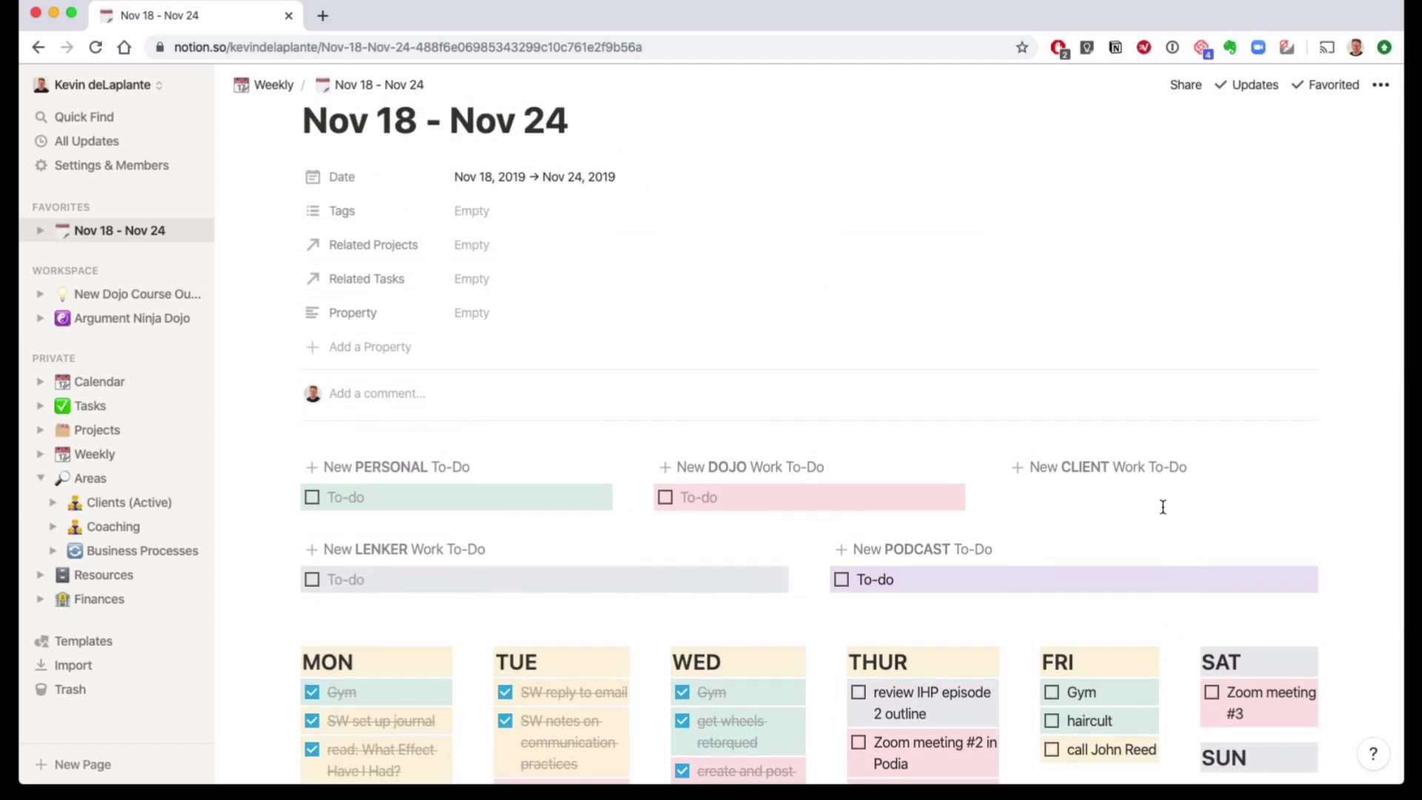
scroll(1161, 507, "up", 2)
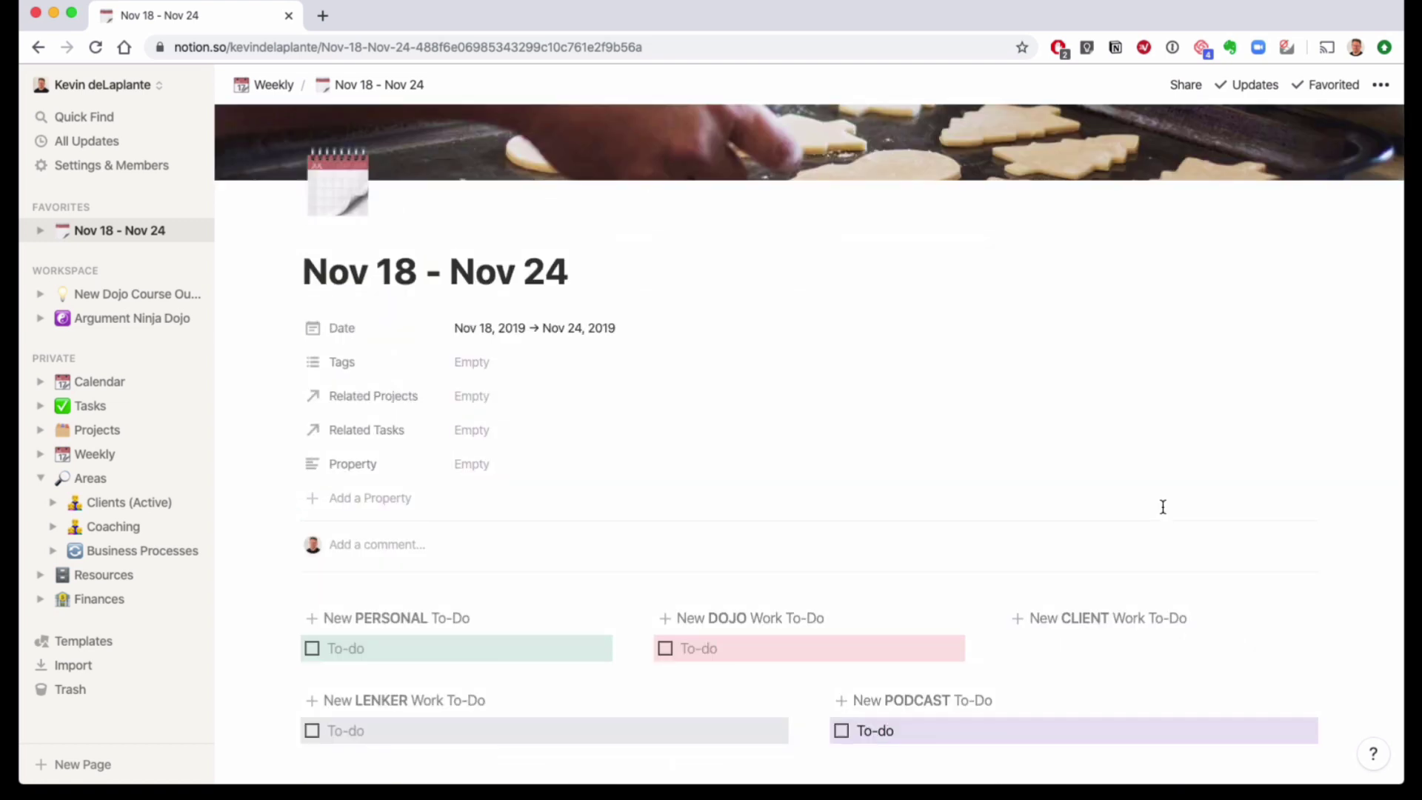
scroll(1162, 507, "down", 1)
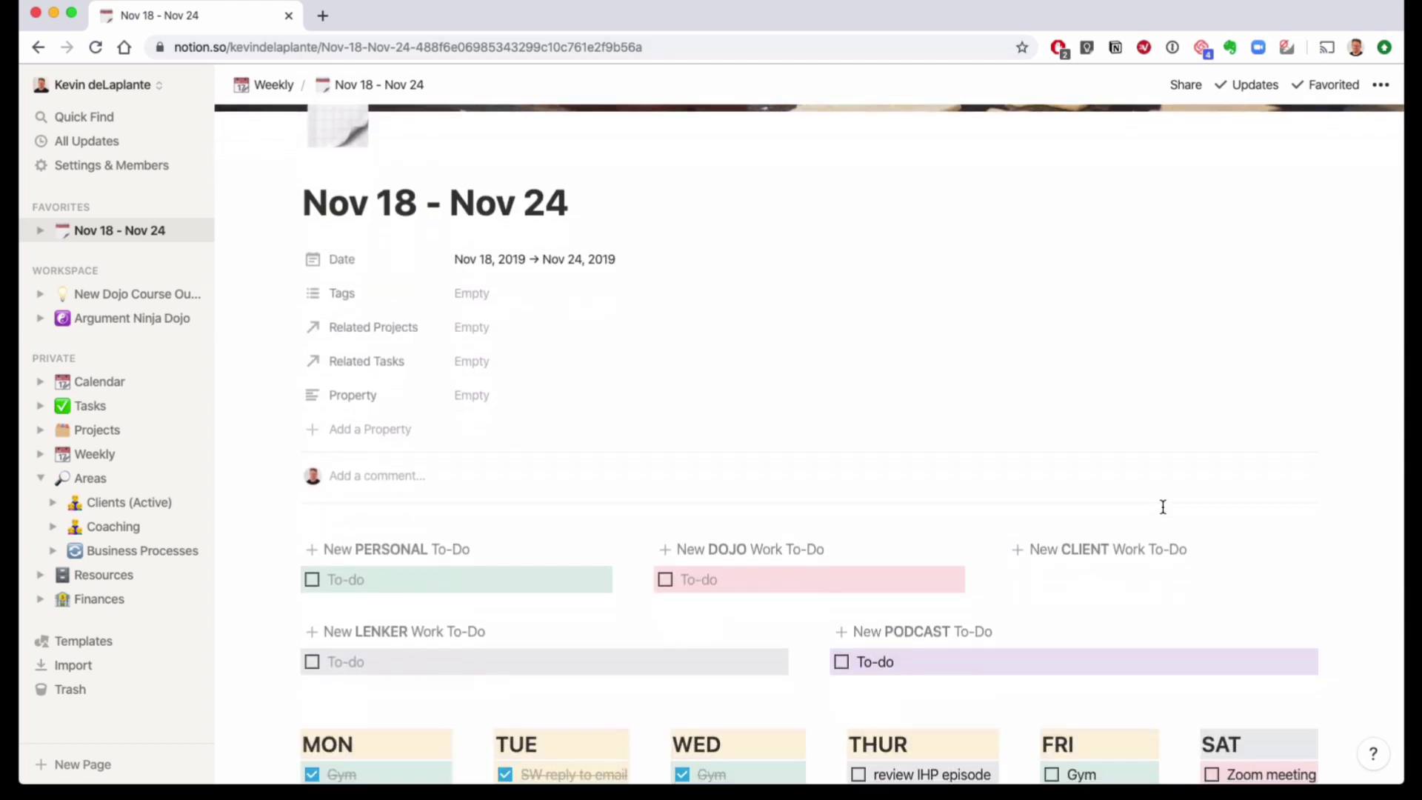
scroll(1162, 506, "down", 2)
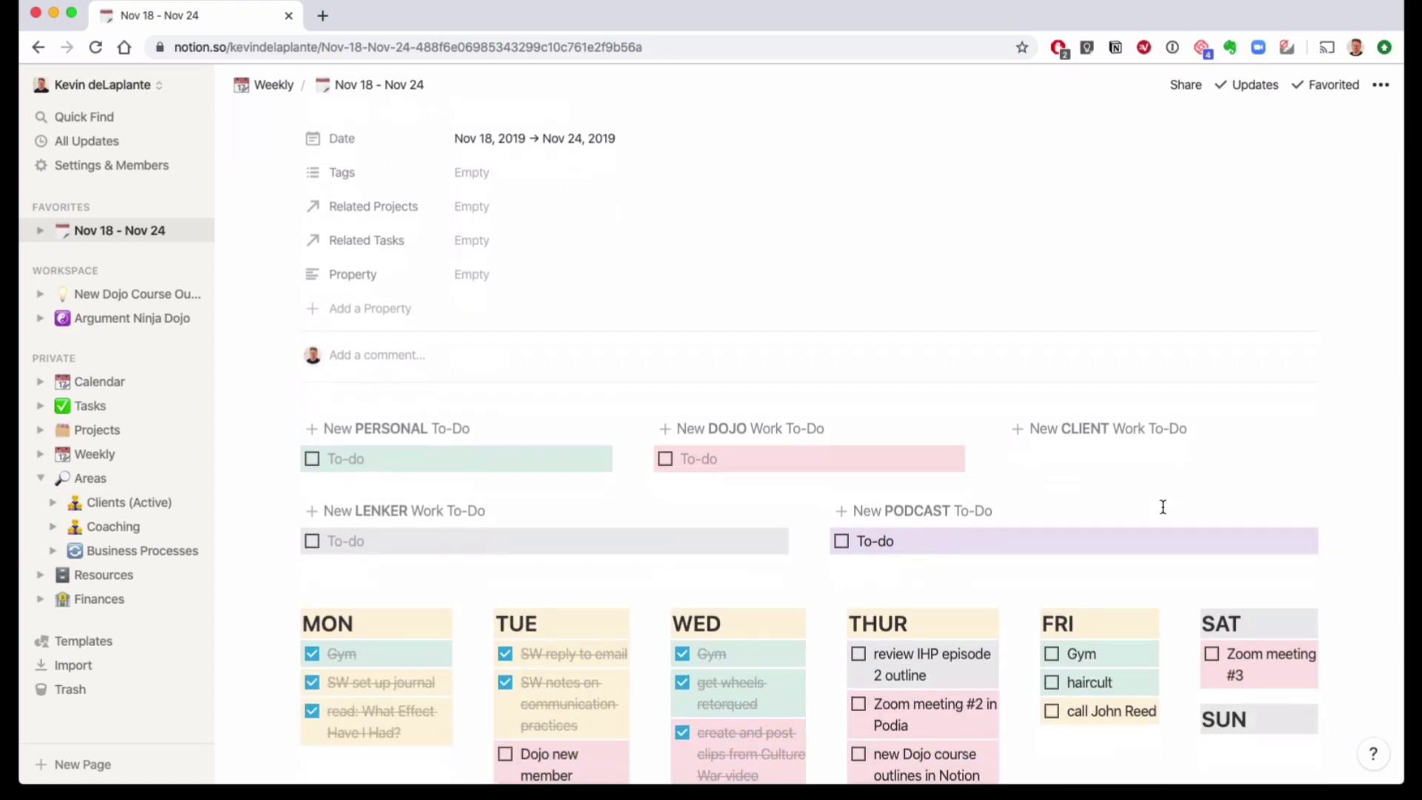
scroll(1163, 507, "down", 1)
scroll(1163, 507, "down", 3)
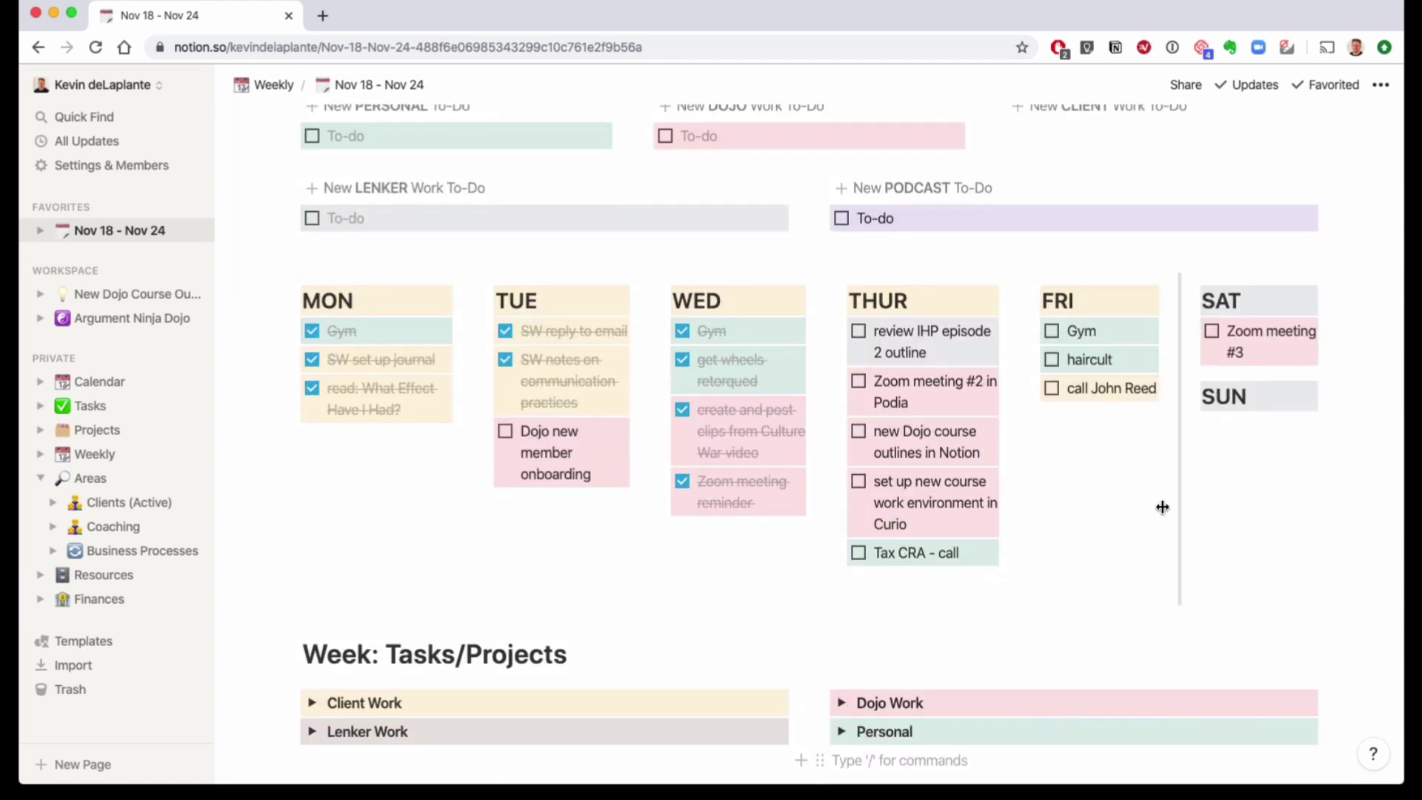
scroll(1162, 506, "down", 1)
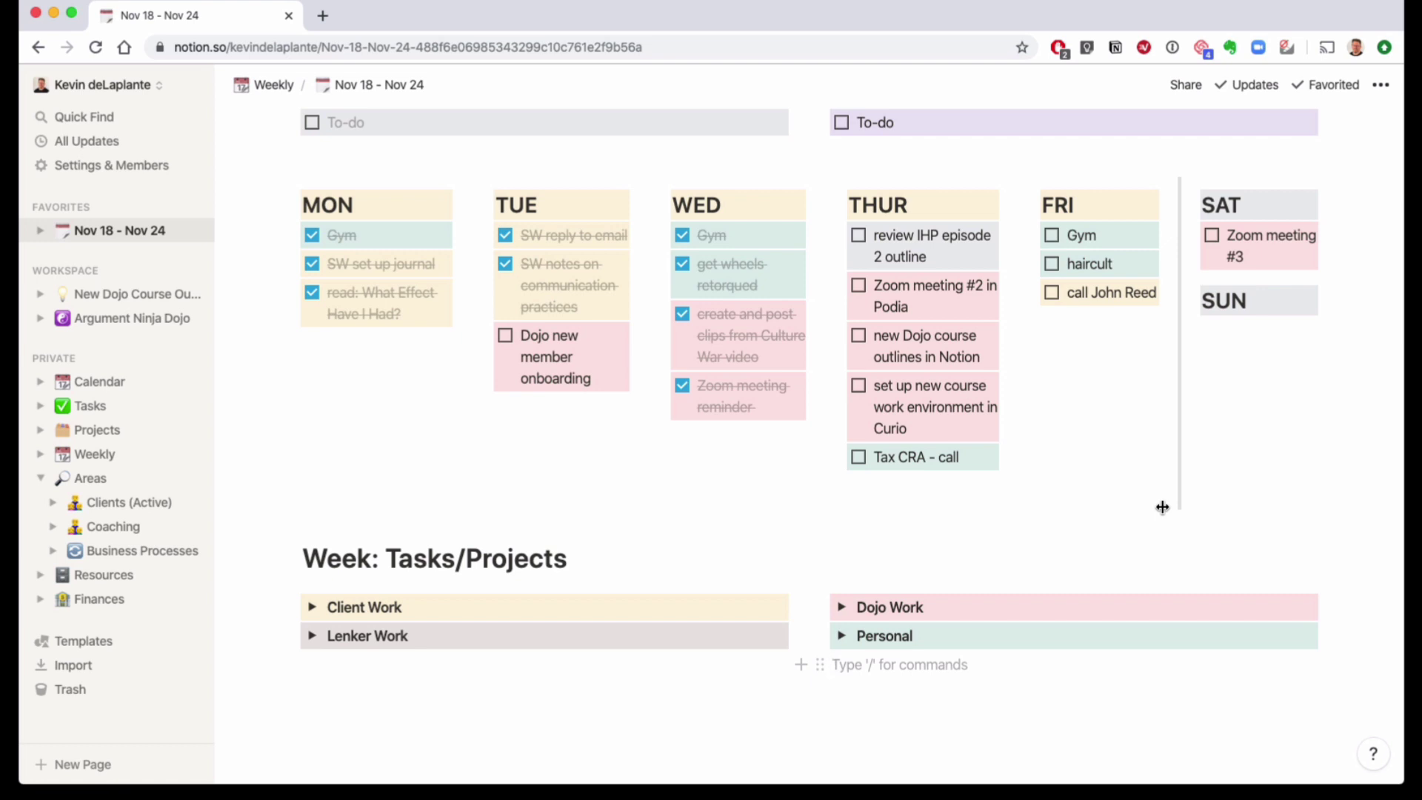